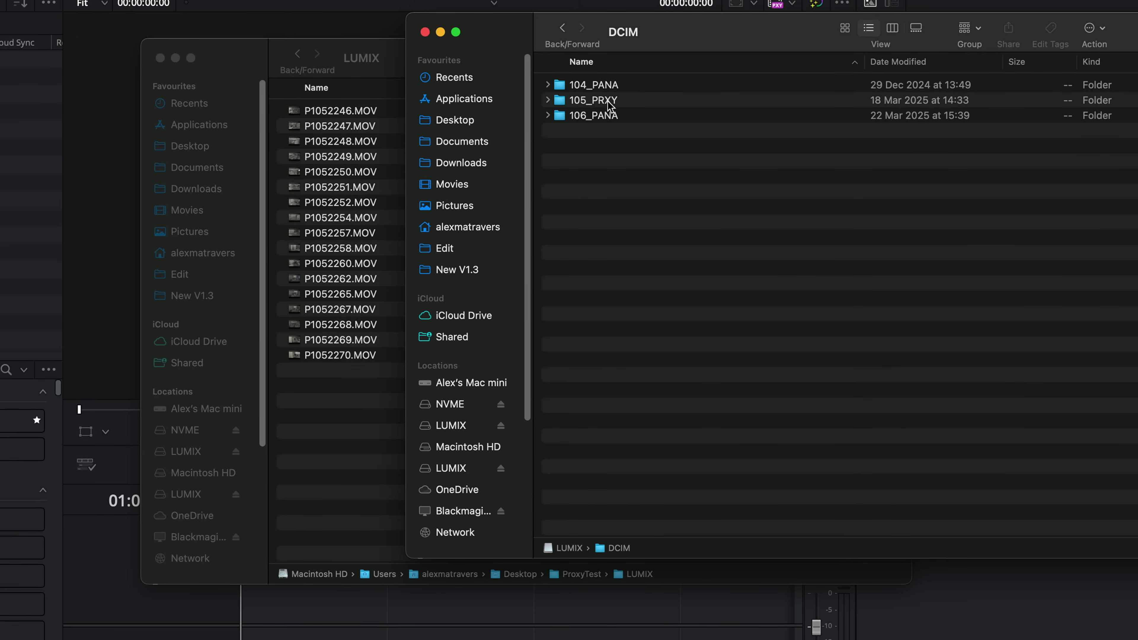
# Open the card's Proxies folder and drag all eight proxy clips into the empty Proxy folder
pyautogui.doubleClick(596, 102)
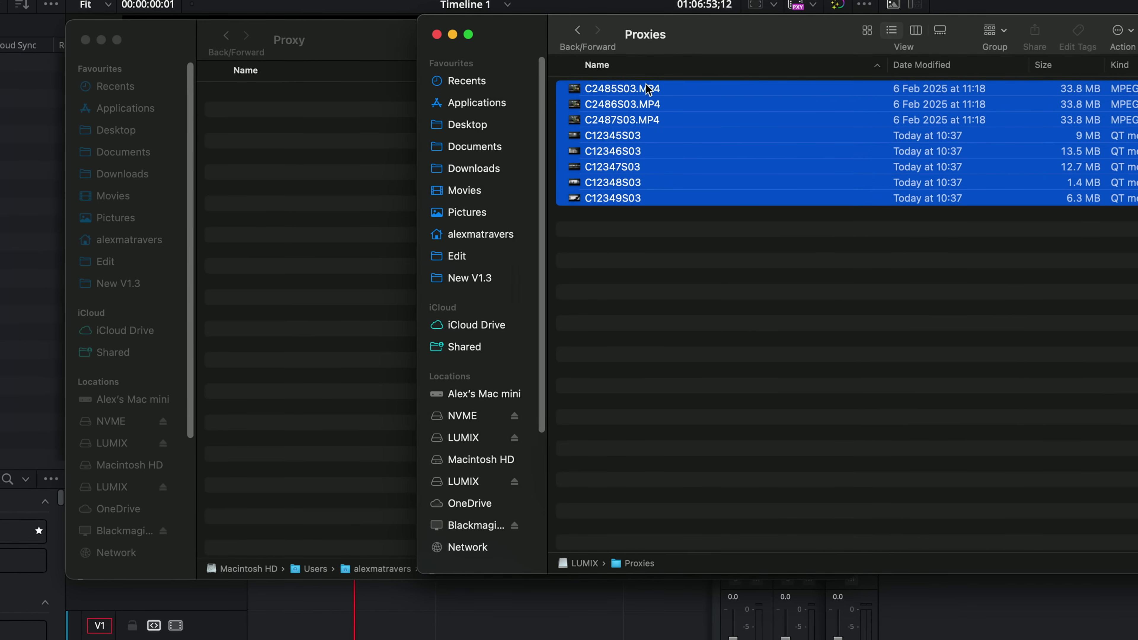
pyautogui.moveTo(622, 139); pyautogui.dragTo(298, 142)
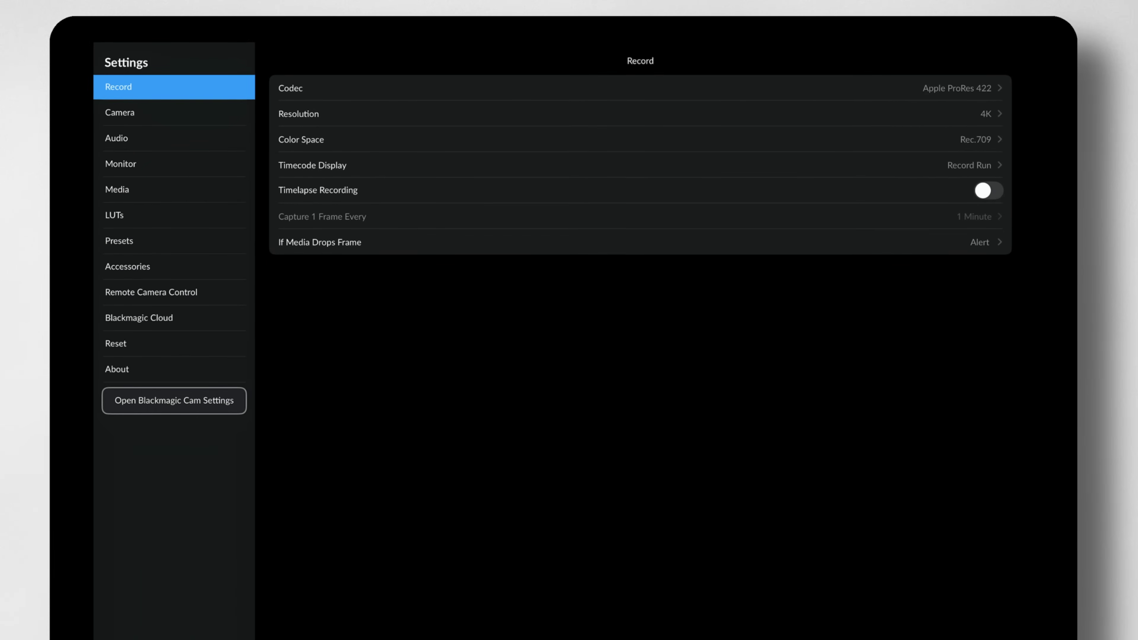
# Switch on Record Proxy in Blackmagic Camera's Media settings so uploads are Proxies Only
pyautogui.click(117, 189)
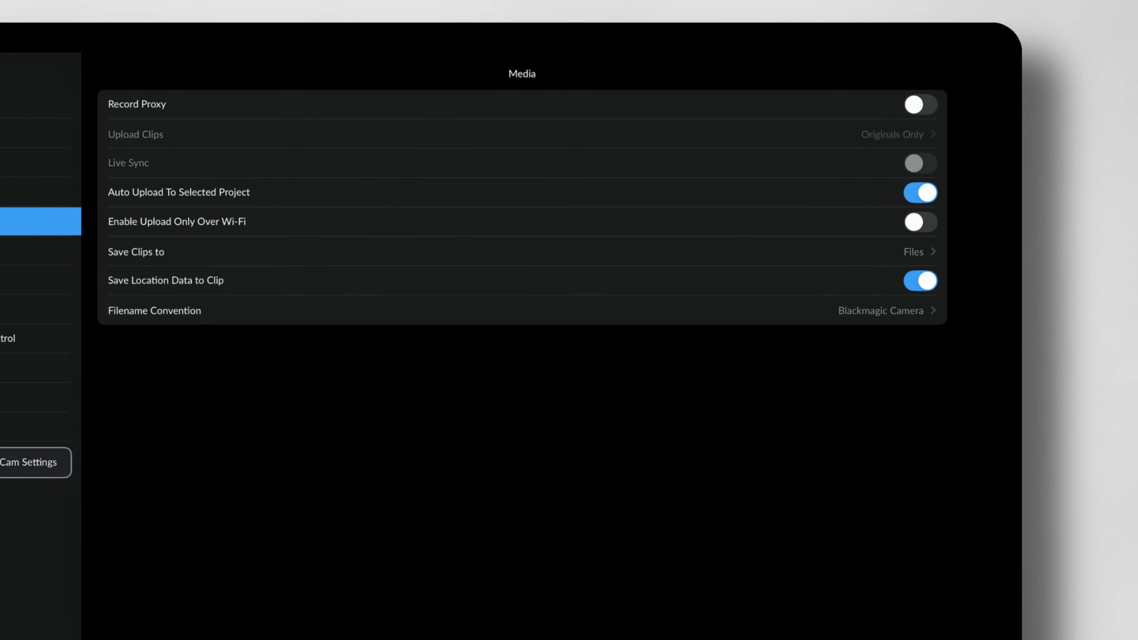
pyautogui.click(989, 88)
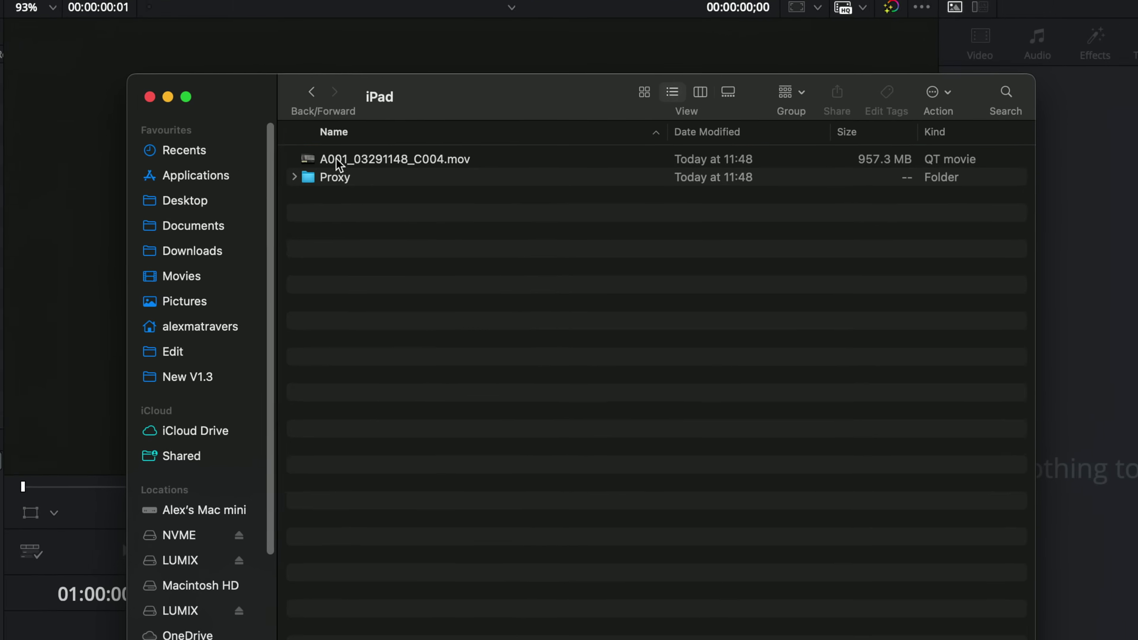
# Inspect the small proxy of A001_03291148_C004.mov in the Proxy folder, then drag the clip into Resolve's Media Pool
pyautogui.click(345, 158)
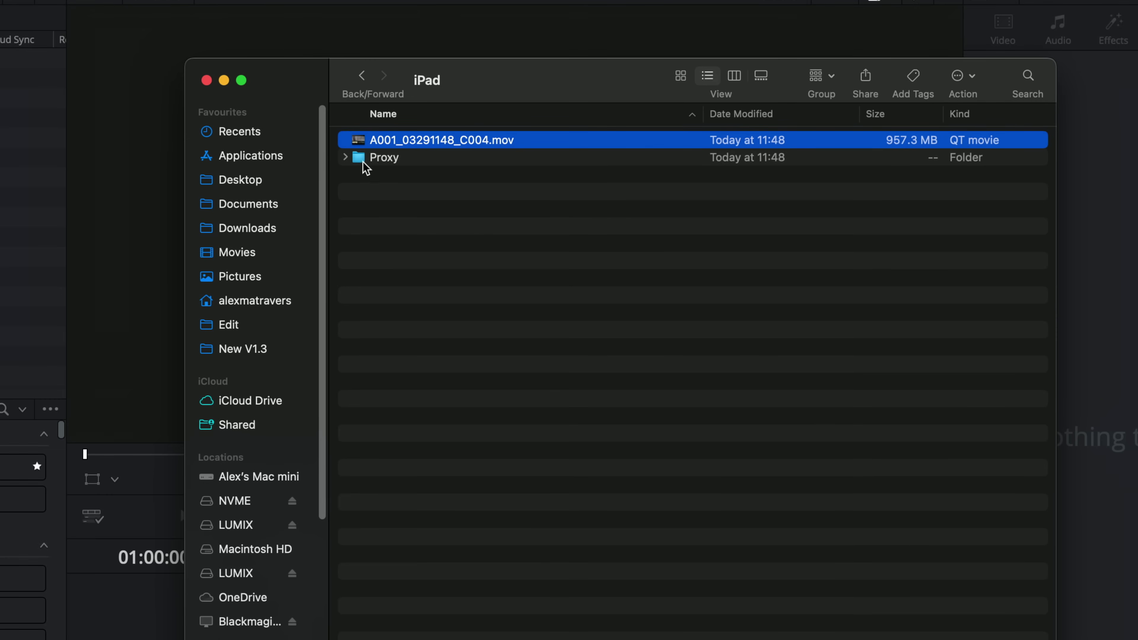
pyautogui.click(345, 158)
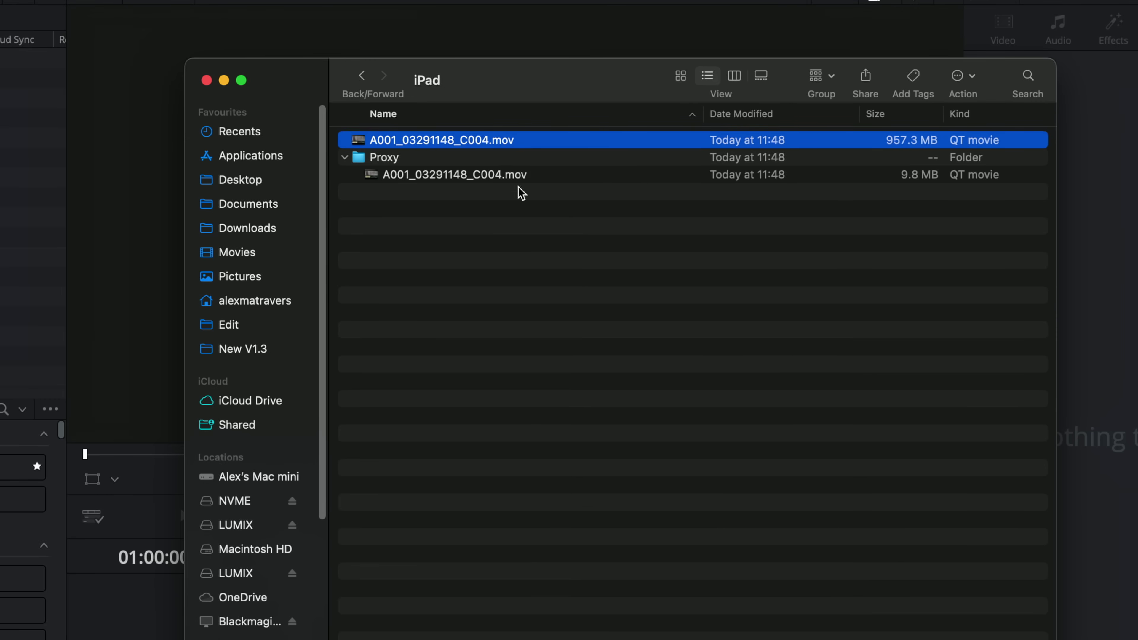
pyautogui.click(907, 173)
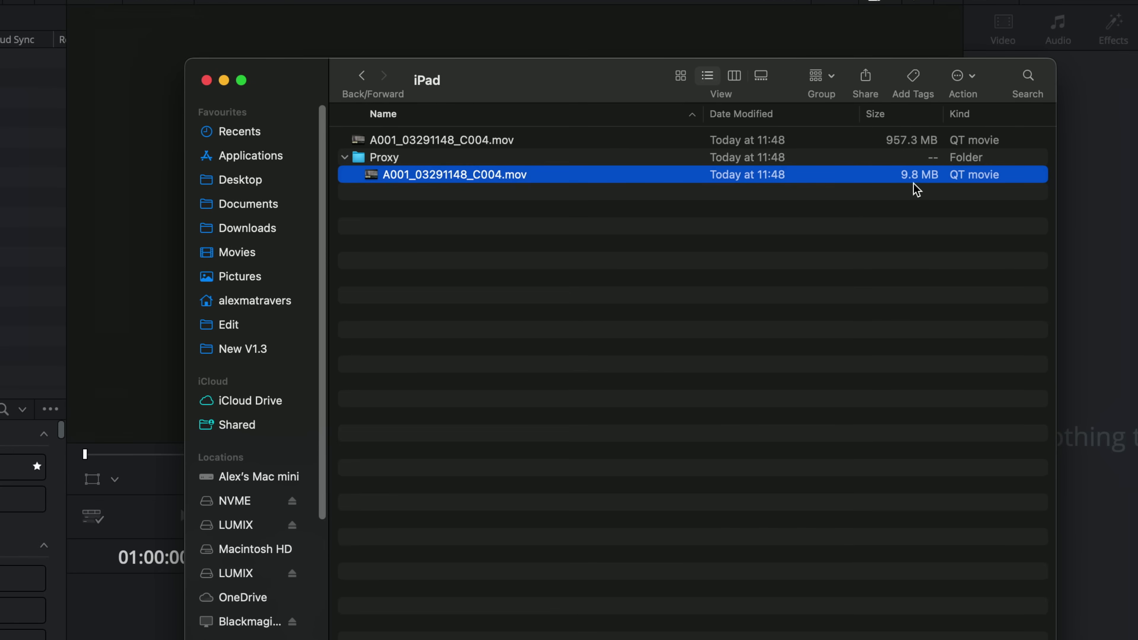
pyautogui.click(608, 244)
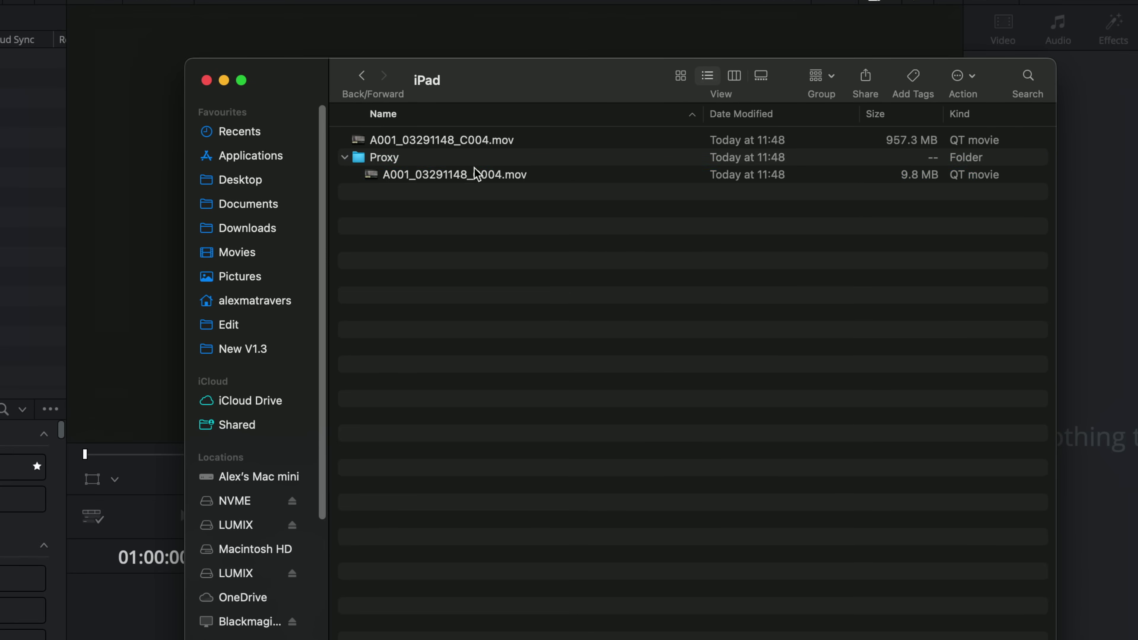
pyautogui.moveTo(416, 148); pyautogui.dragTo(256, 172)
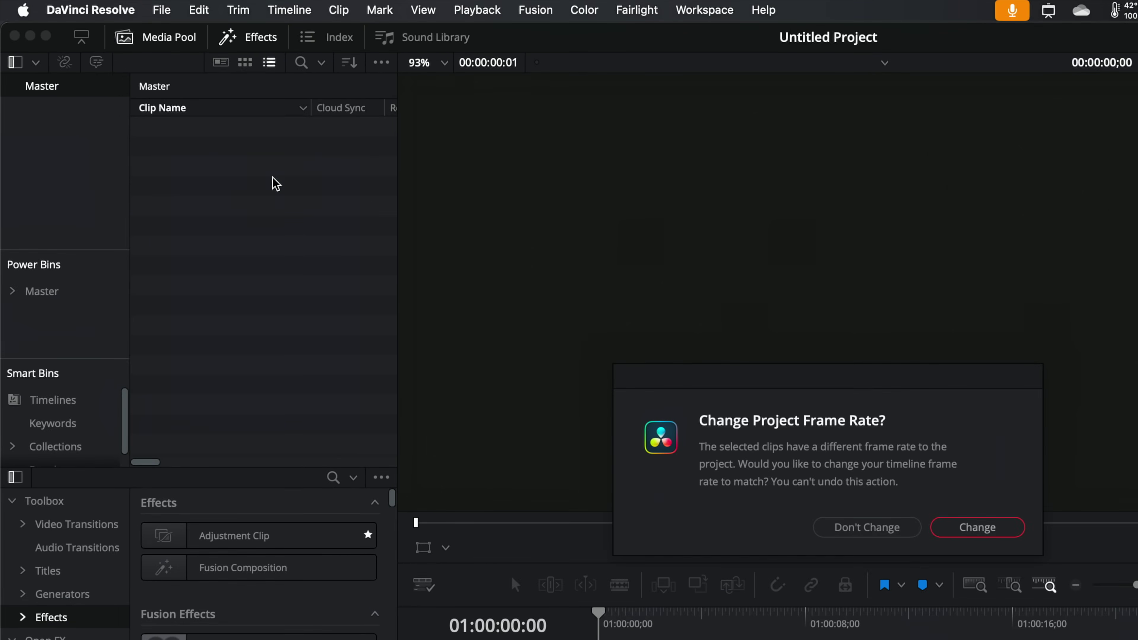
# Match the project frame rate to the A001 clip, set playback to Prefer Proxies, and scrub to check
pyautogui.click(986, 533)
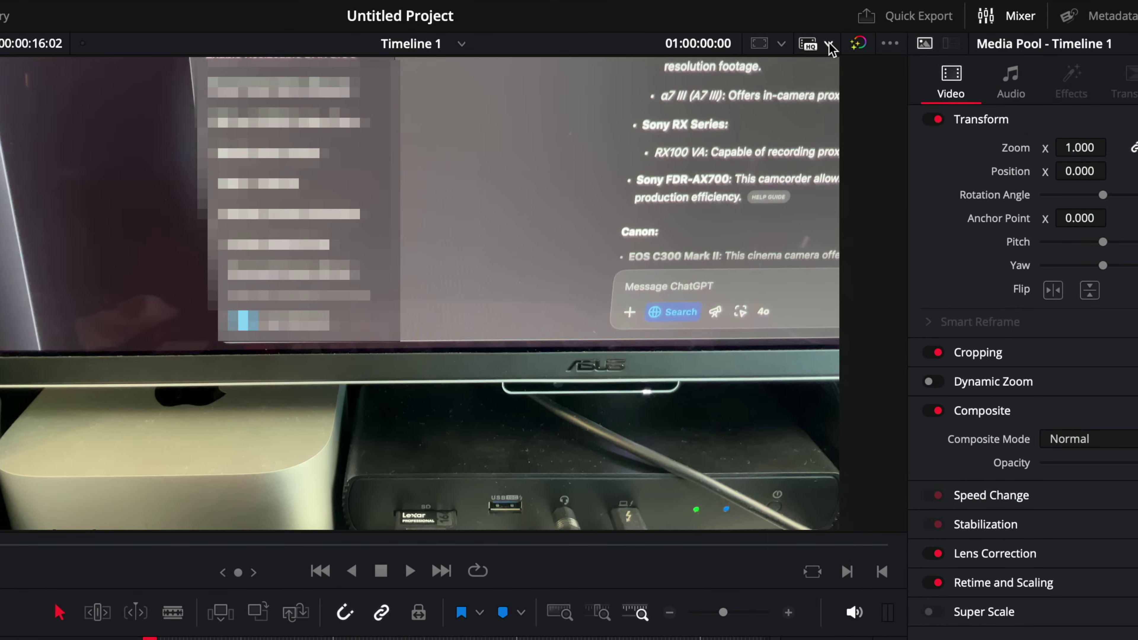
pyautogui.click(1137, 64)
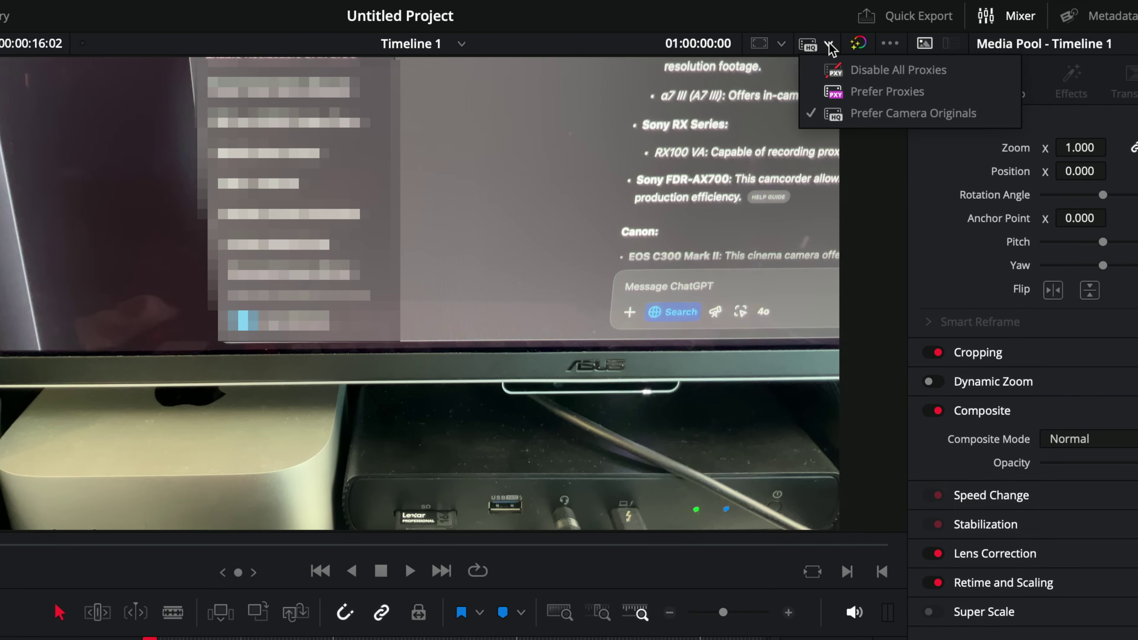
pyautogui.click(857, 96)
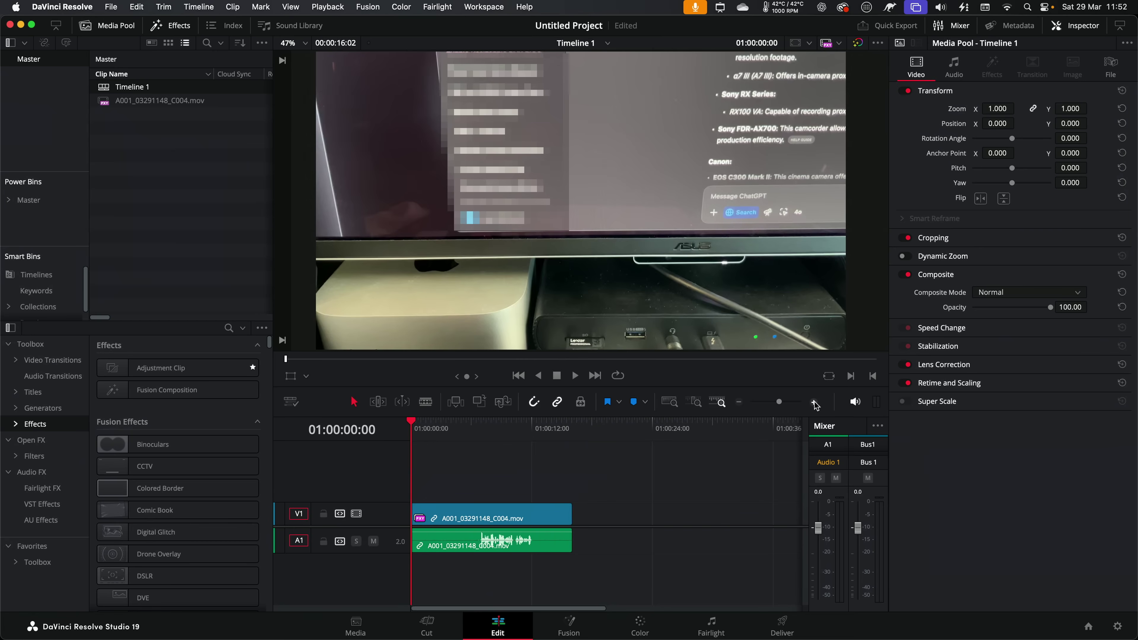
pyautogui.moveTo(469, 445); pyautogui.dragTo(631, 443)
pyautogui.moveTo(563, 436); pyautogui.dragTo(512, 429)
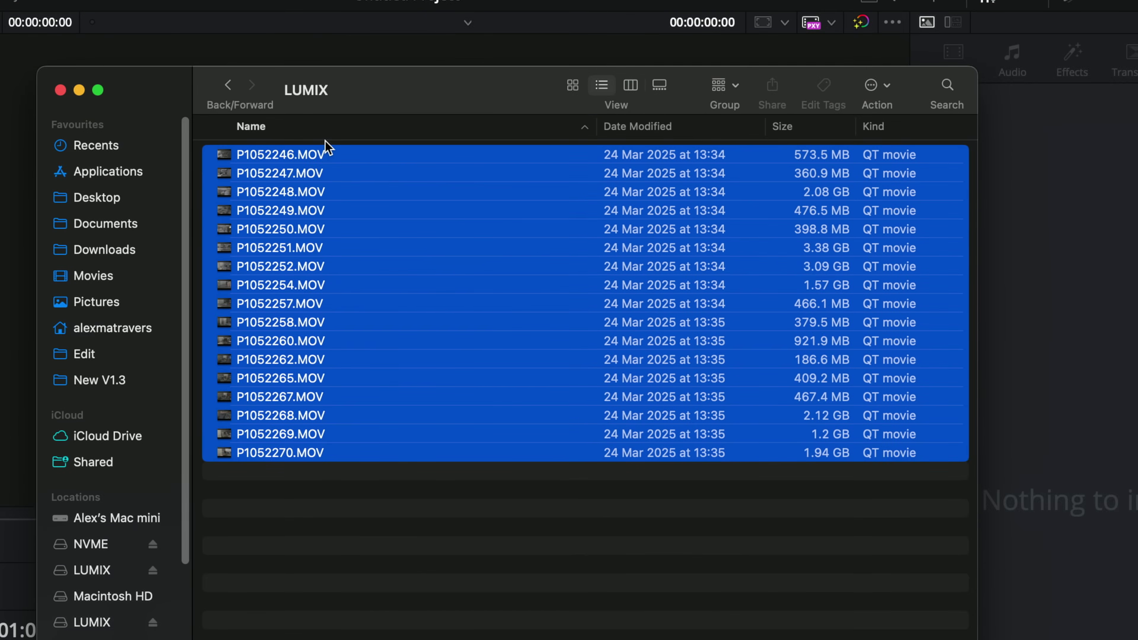
# Open a second Finder window on the LUMIX card's DCIM > 105_PRXY folder
pyautogui.click(415, 575)
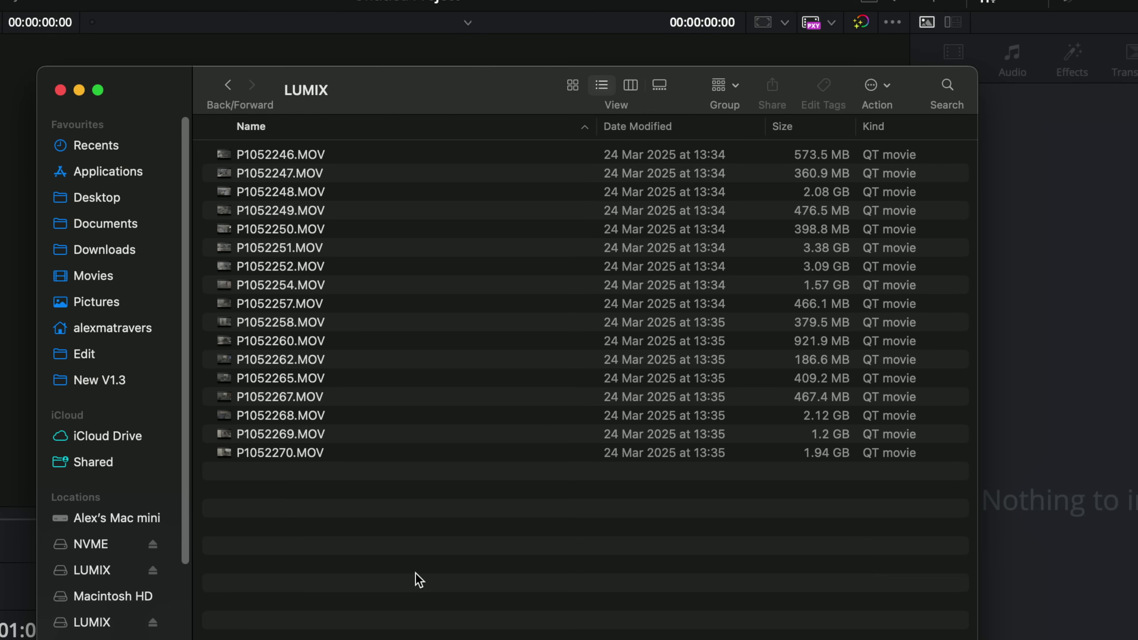
pyautogui.press('super+n')
pyautogui.moveTo(605, 117); pyautogui.dragTo(674, 83)
pyautogui.click(416, 538)
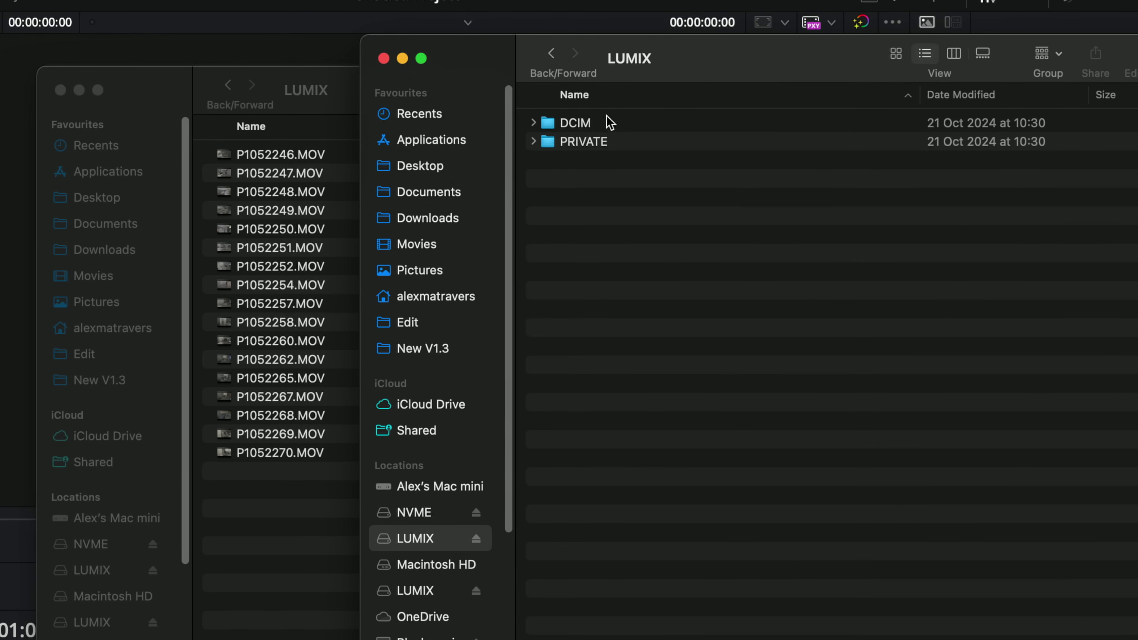
pyautogui.doubleClick(585, 126)
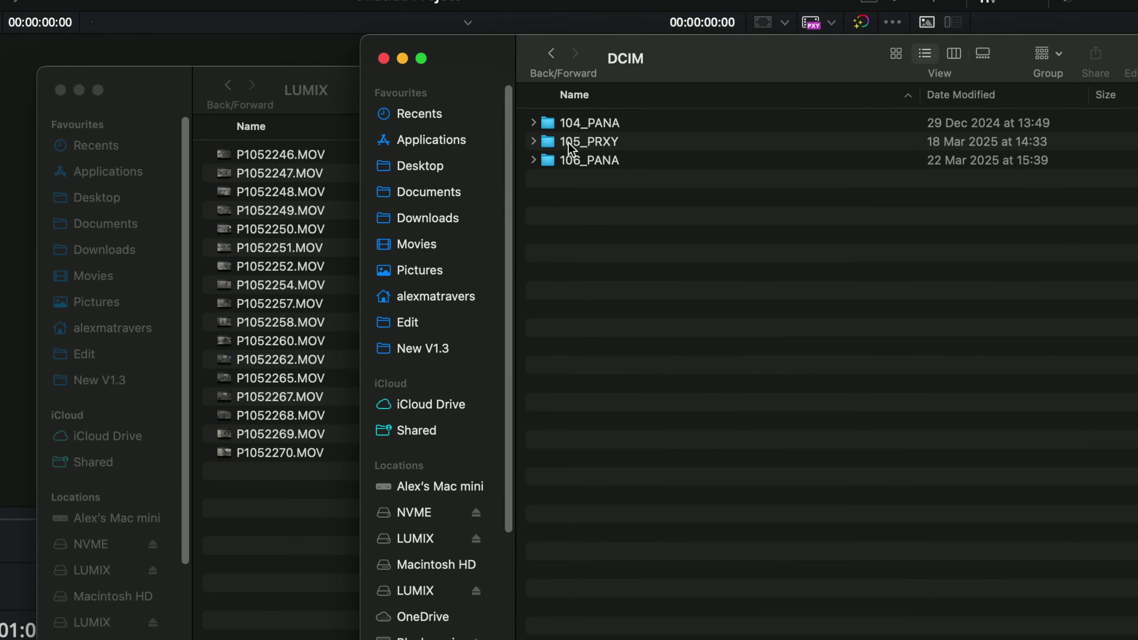
pyautogui.doubleClick(591, 143)
# Arrange the 105_PRXY window and the LUMIX originals window side by side
pyautogui.moveTo(617, 81); pyautogui.dragTo(699, 80)
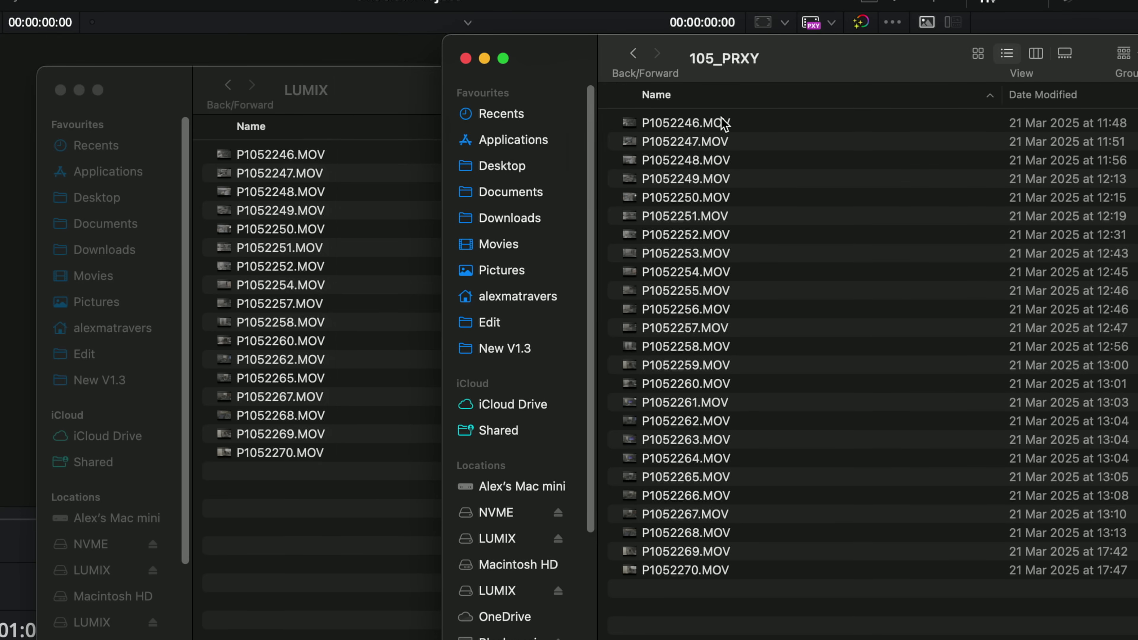
pyautogui.moveTo(800, 76); pyautogui.dragTo(422, 224)
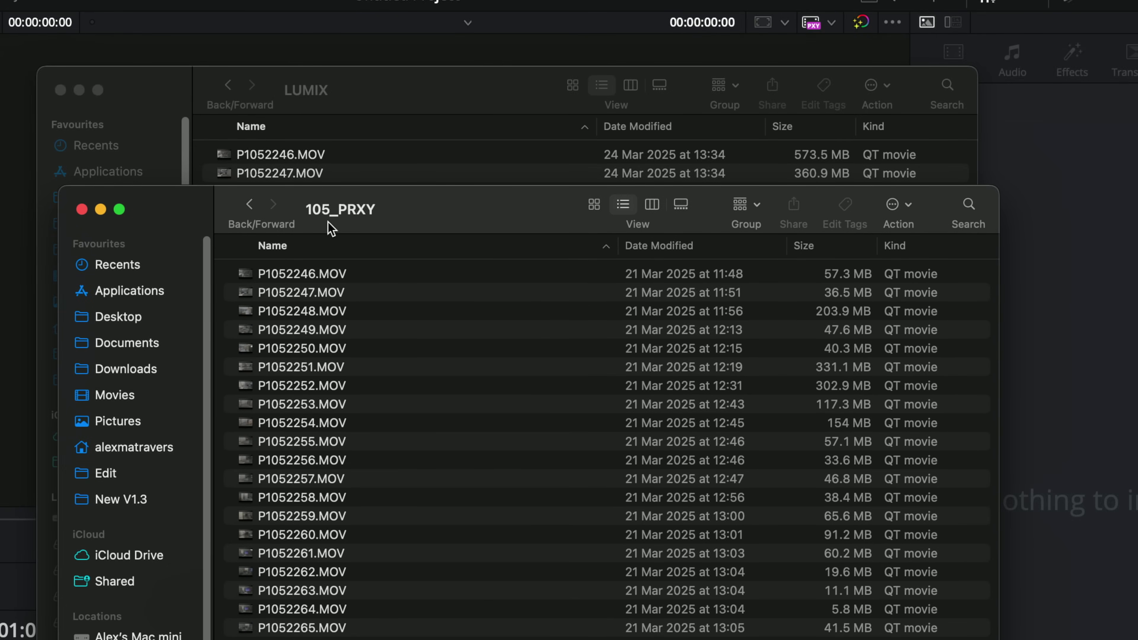
pyautogui.moveTo(331, 229); pyautogui.dragTo(694, 62)
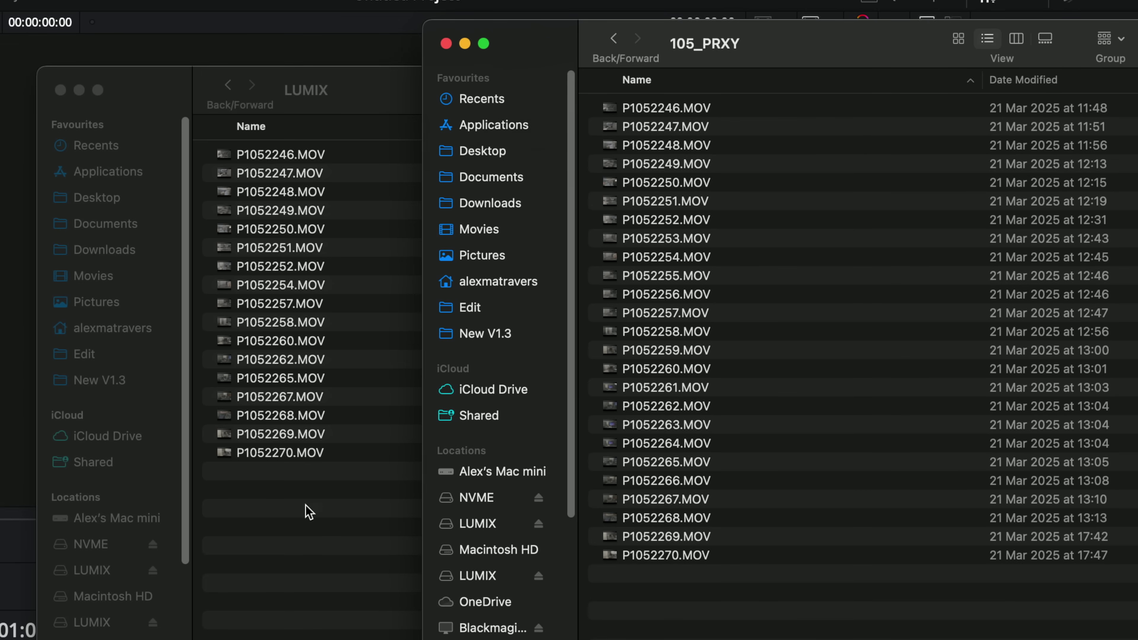
pyautogui.click(257, 511)
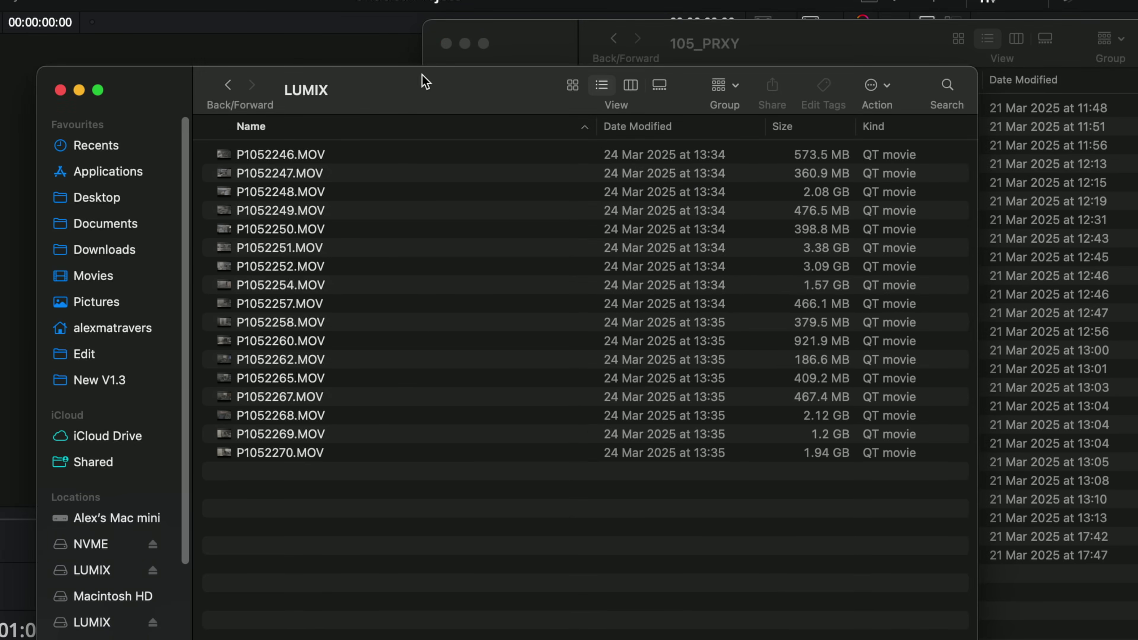
pyautogui.moveTo(425, 81)
pyautogui.mouseDown()
pyautogui.moveTo(323, 132)
pyautogui.moveTo(482, 138)
pyautogui.moveTo(436, 163)
pyautogui.moveTo(294, 90)
pyautogui.moveTo(423, 61)
pyautogui.mouseUp()
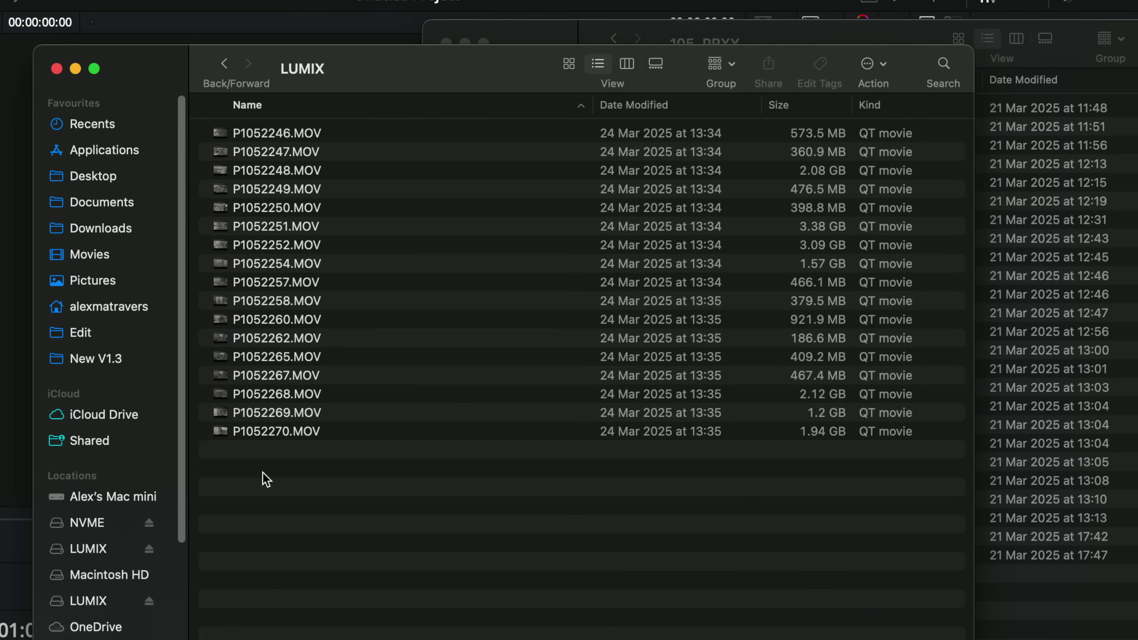
# Create a new folder named Proxy beside the LUMIX clips and open it
pyautogui.rightClick(265, 470)
pyautogui.click(322, 485)
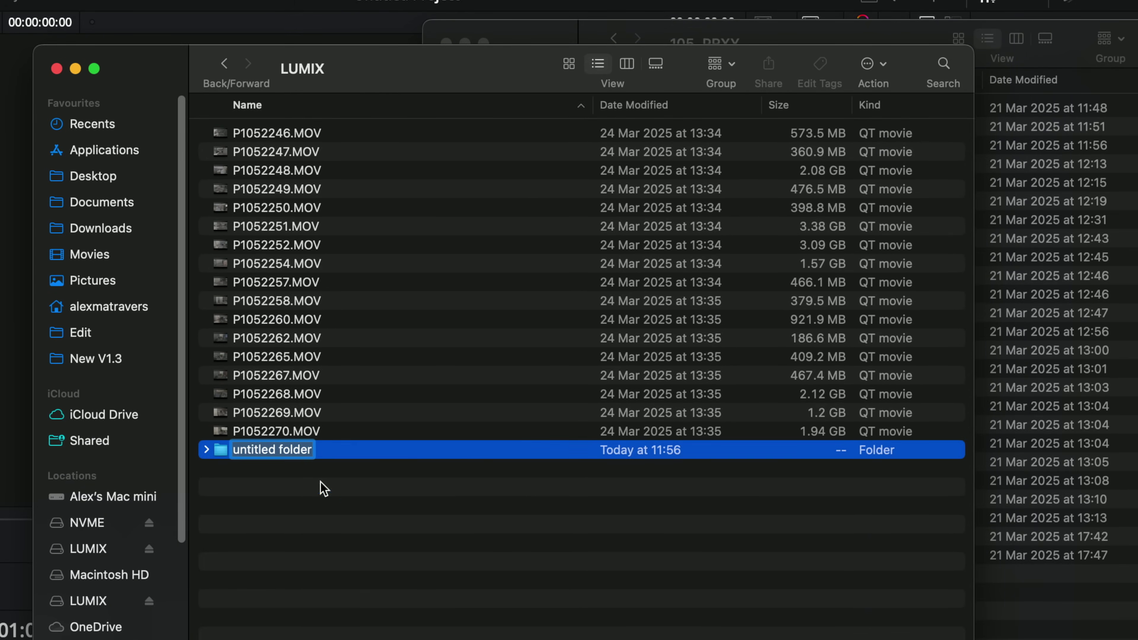
pyautogui.write('Proxy')
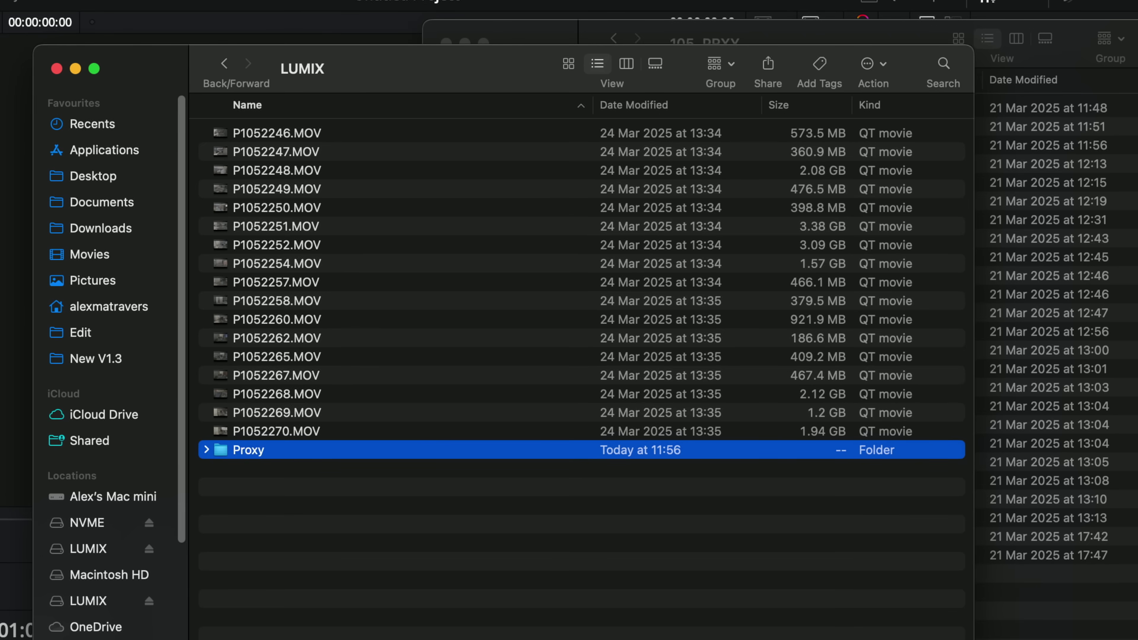
pyautogui.doubleClick(304, 450)
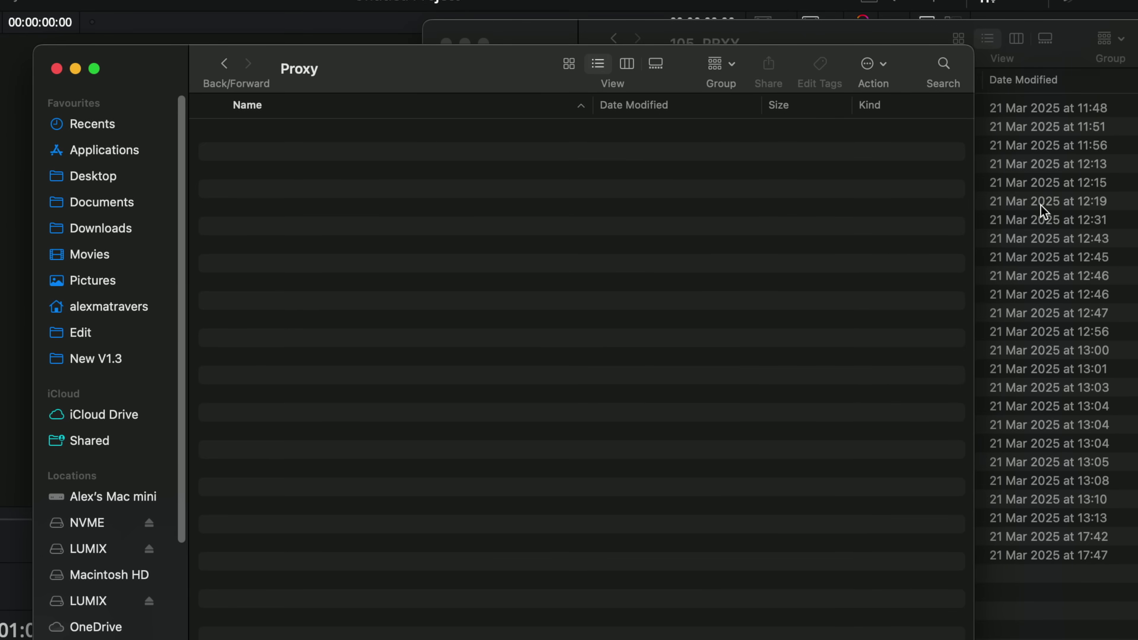
# Paste all the 105_PRXY proxy clips into the Proxy folder, then go back to the LUMIX folder
pyautogui.click(1044, 246)
pyautogui.click(826, 241)
pyautogui.press('super+a')
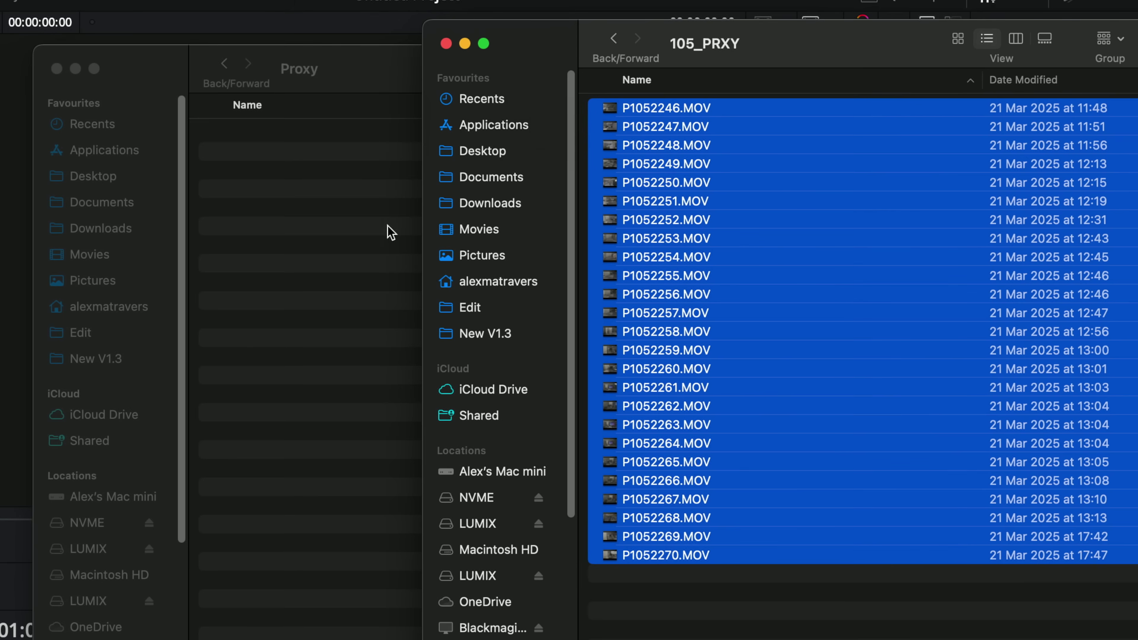
pyautogui.click(319, 213)
pyautogui.press('super+v')
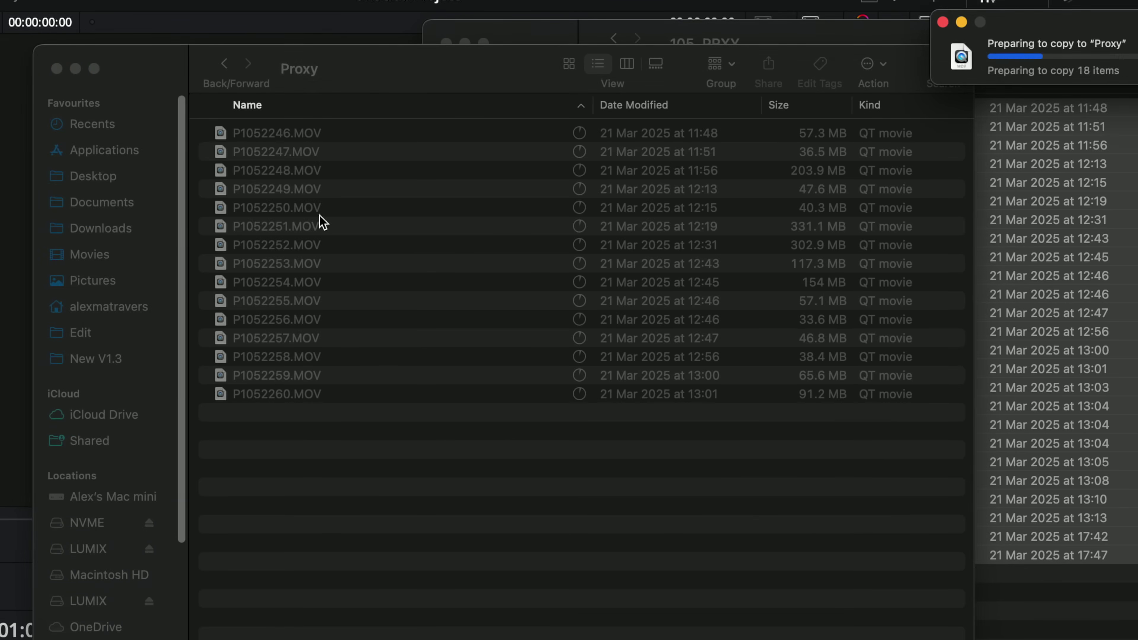
pyautogui.click(380, 72)
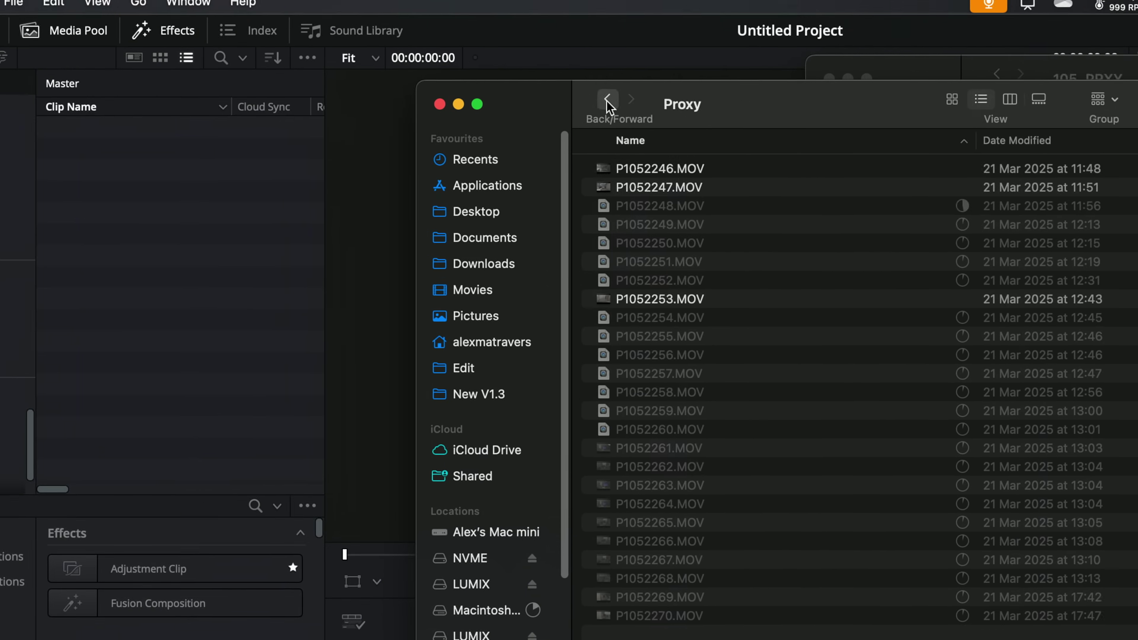
pyautogui.click(230, 67)
# Drag all 17 original LUMIX clips into Resolve's Media Pool
pyautogui.click(789, 181)
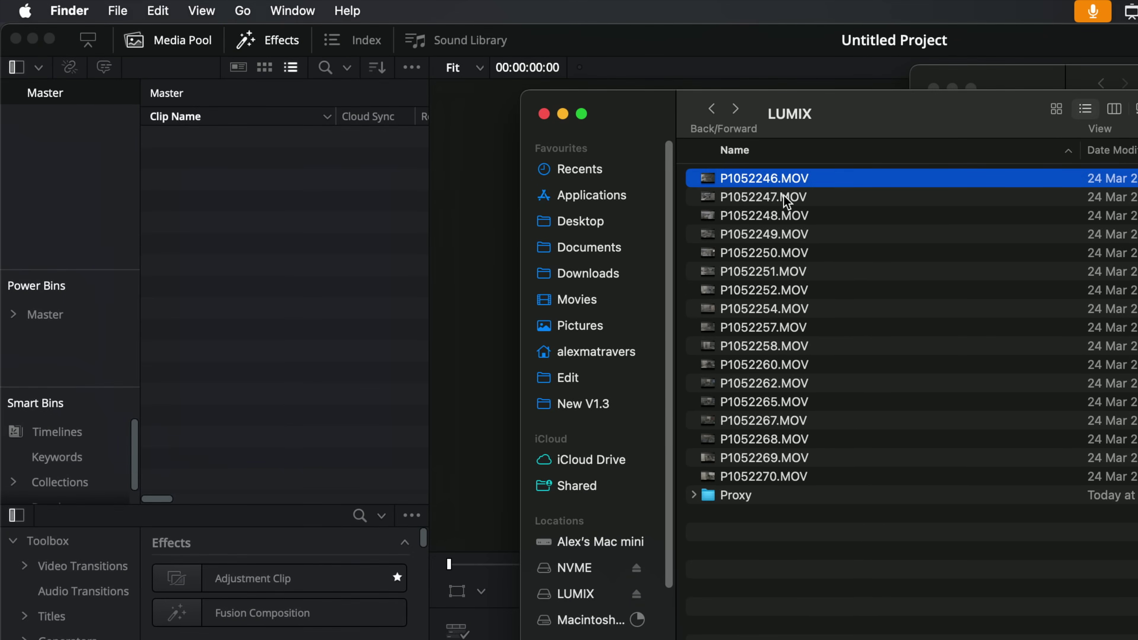
pyautogui.keyDown('shift'); pyautogui.click(766, 479); pyautogui.keyUp('shift')
pyautogui.moveTo(810, 263); pyautogui.dragTo(274, 223)
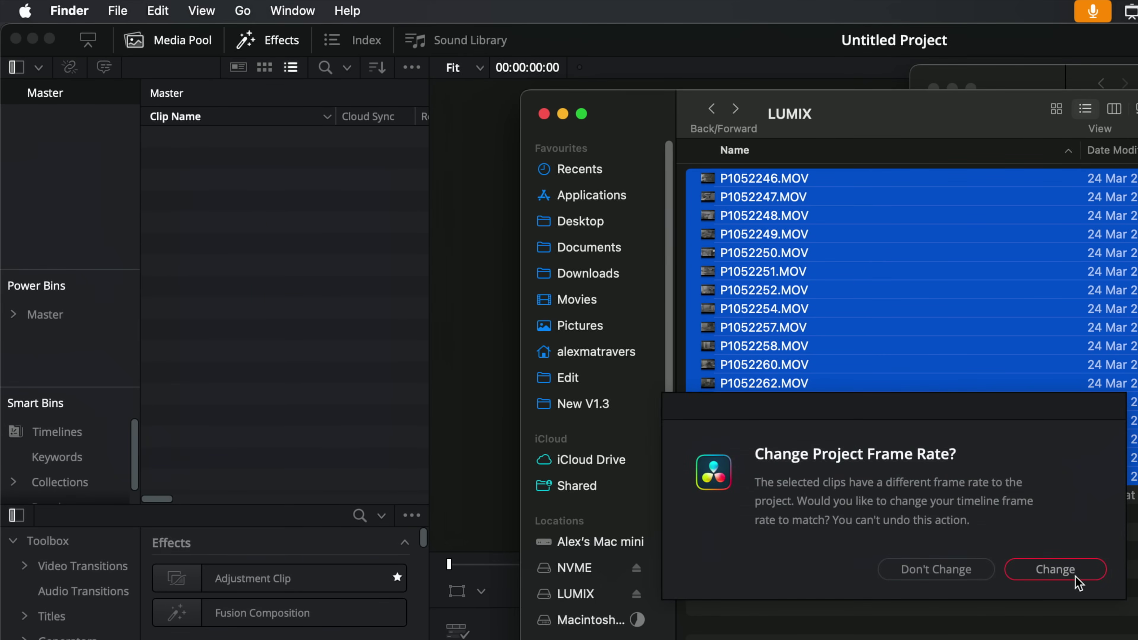
# Accept the Lumix frame rate change and lay all 17 clips on a new Timeline 1, zoomed out
pyautogui.click(1075, 578)
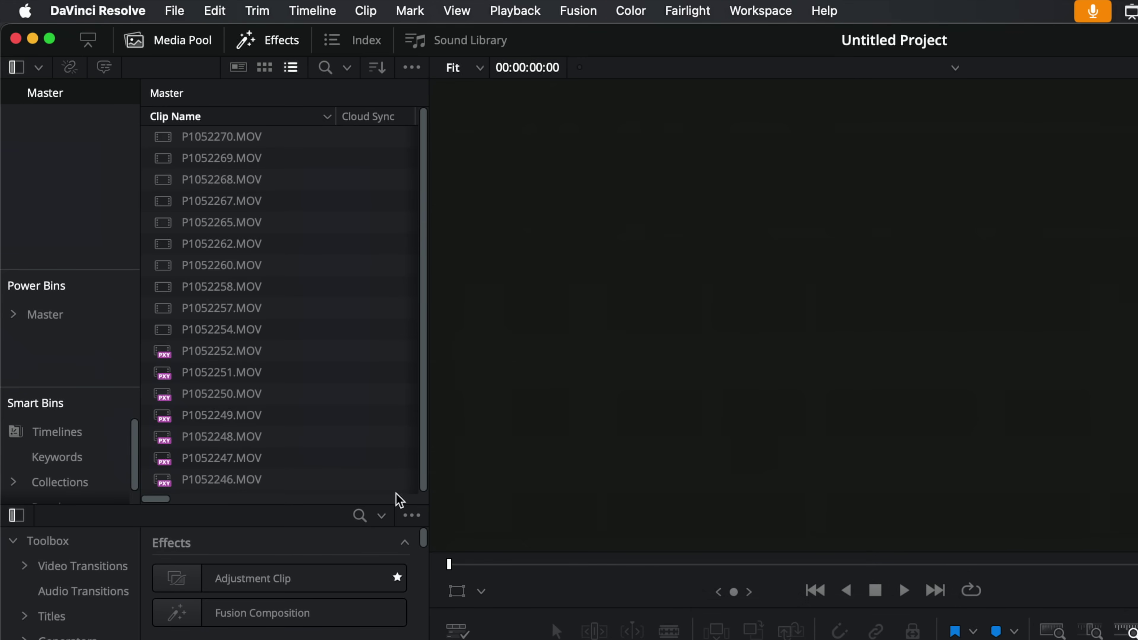
pyautogui.moveTo(394, 505); pyautogui.dragTo(388, 615)
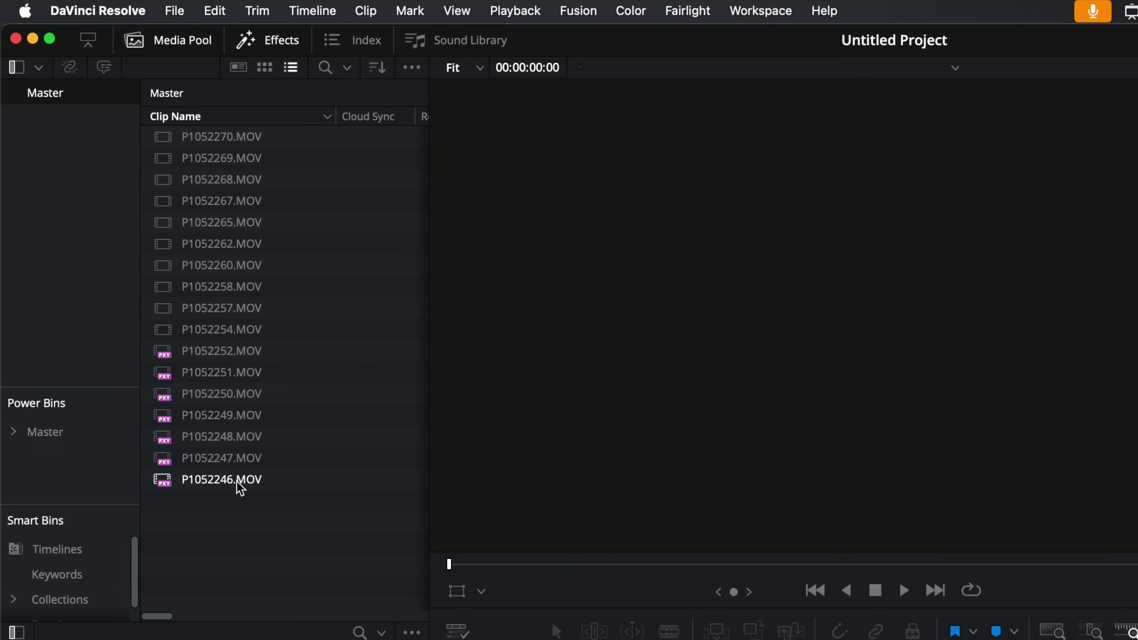
pyautogui.moveTo(309, 548); pyautogui.dragTo(254, 139)
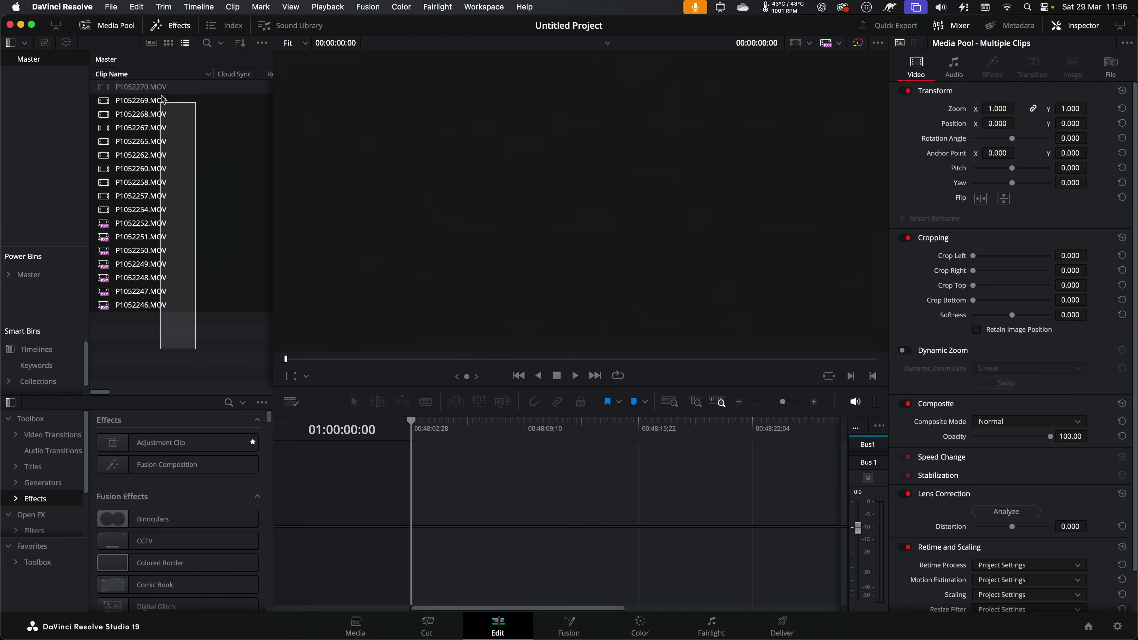
pyautogui.moveTo(162, 89); pyautogui.dragTo(492, 475)
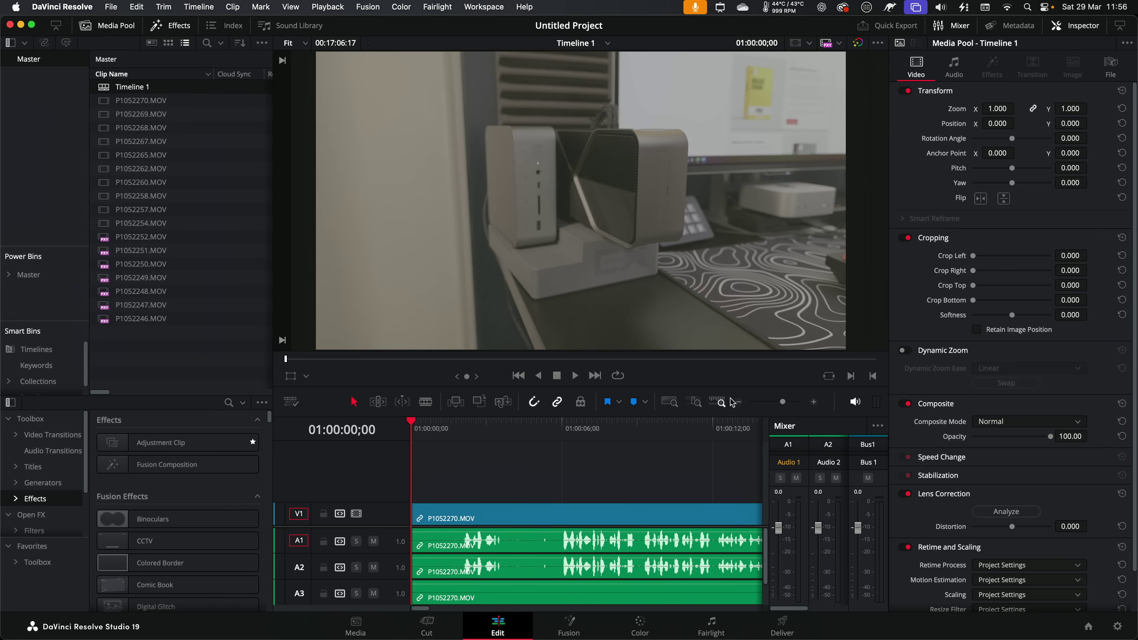
pyautogui.click(738, 402)
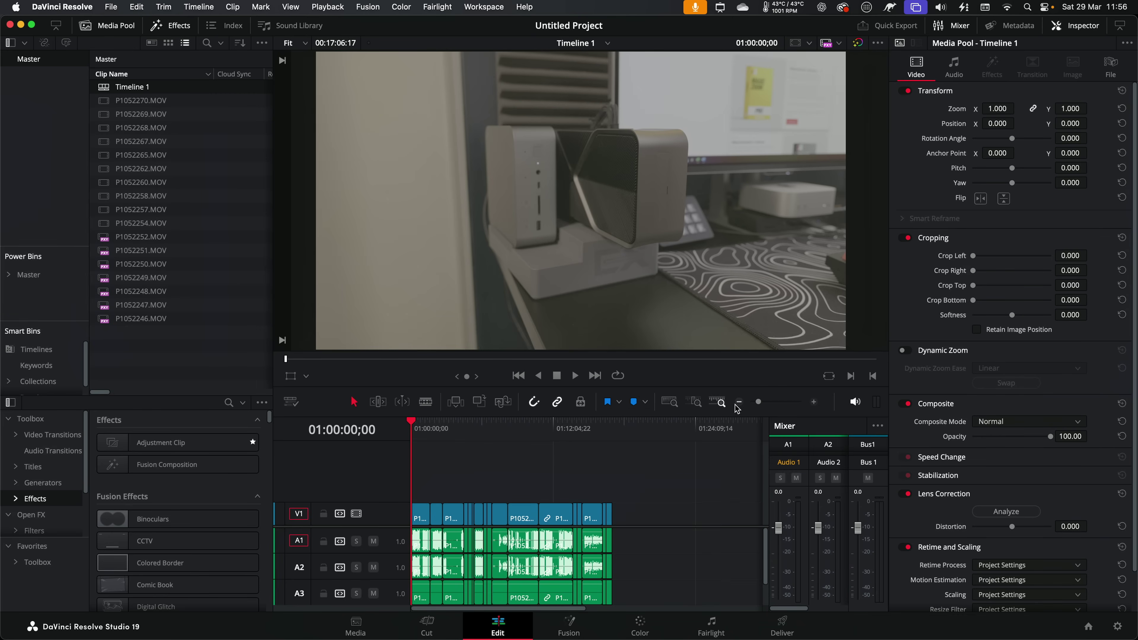
pyautogui.moveTo(501, 425)
pyautogui.mouseDown()
pyautogui.moveTo(563, 425)
pyautogui.moveTo(508, 425)
pyautogui.mouseUp()
pyautogui.click(494, 436)
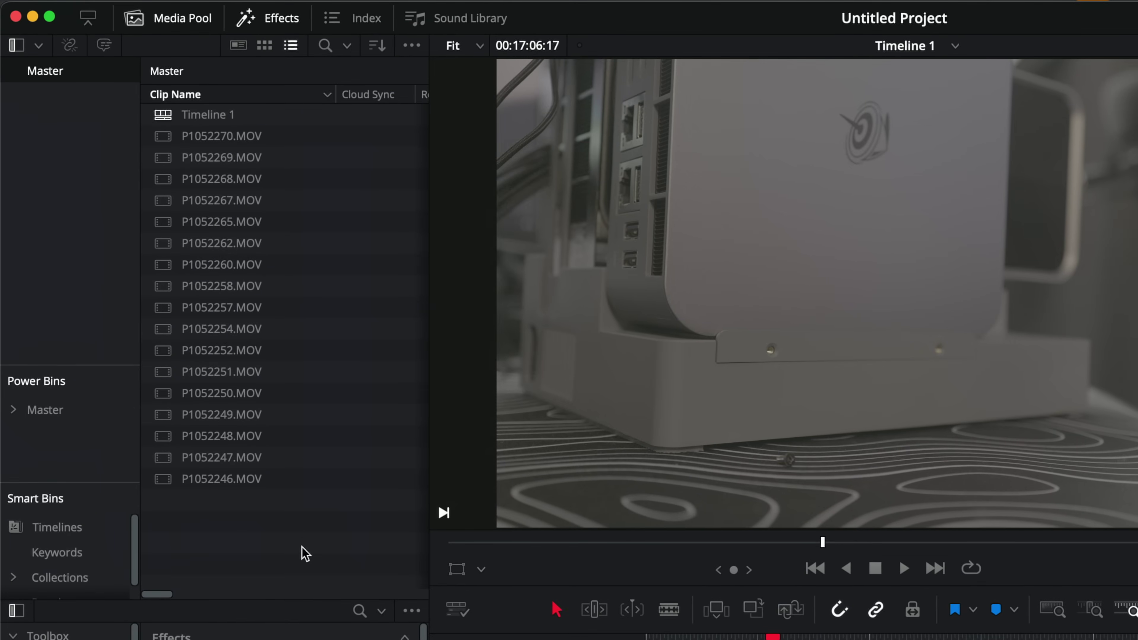
# Relink all Media Pool Lumix clips with Relink Proxy Media to the LUMIX card's Proxy folder
pyautogui.moveTo(322, 559); pyautogui.dragTo(232, 139)
pyautogui.rightClick(237, 265)
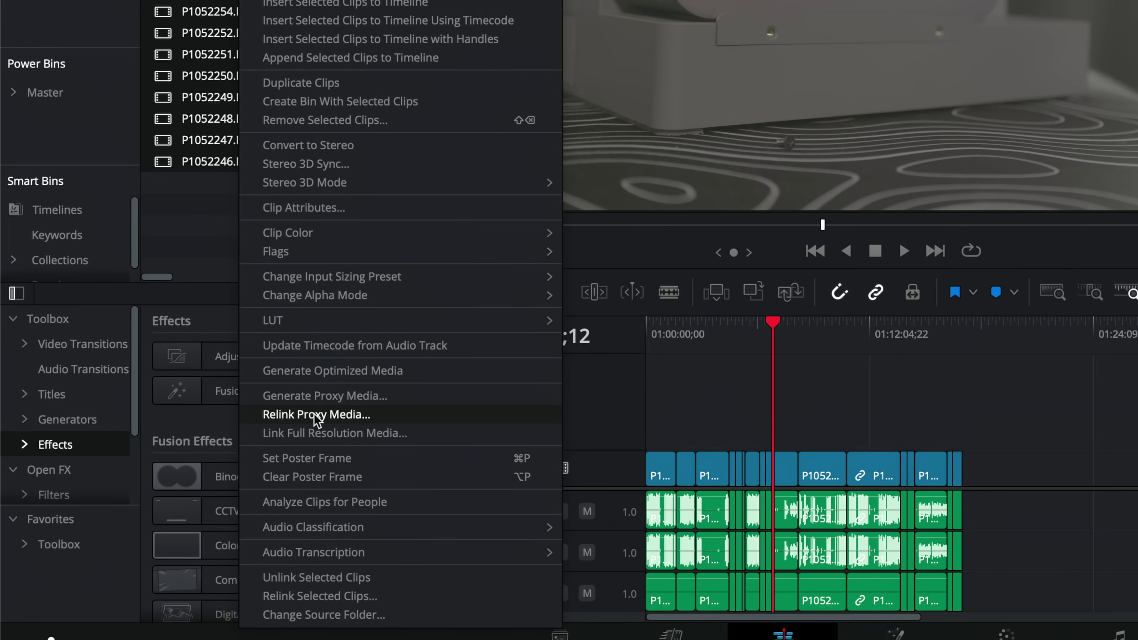
pyautogui.click(357, 417)
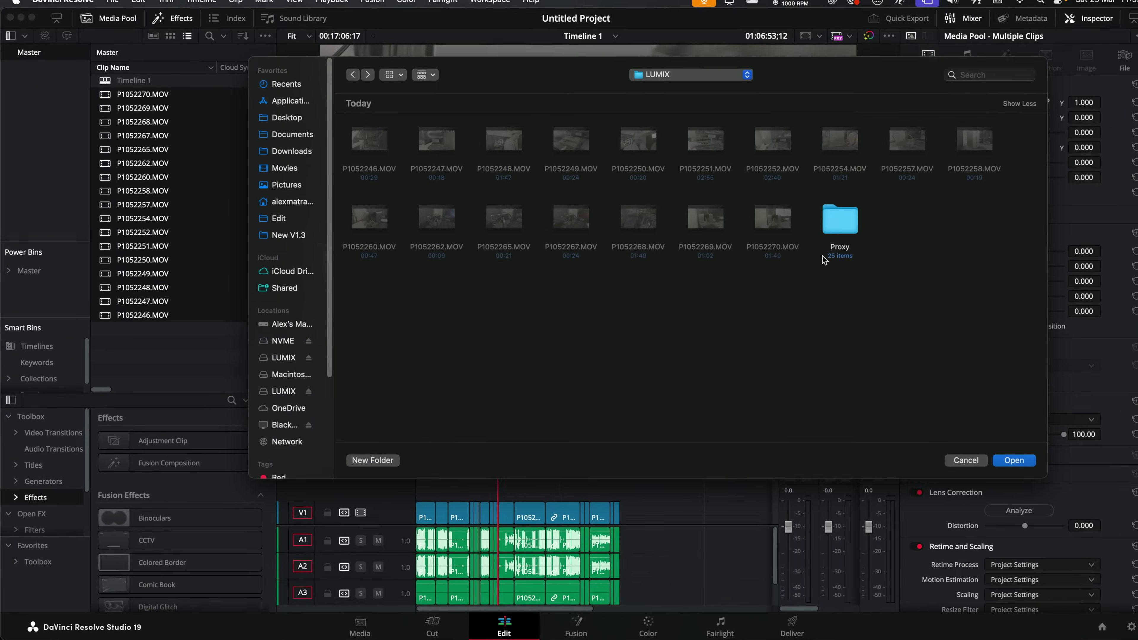
pyautogui.click(831, 226)
pyautogui.doubleClick(834, 226)
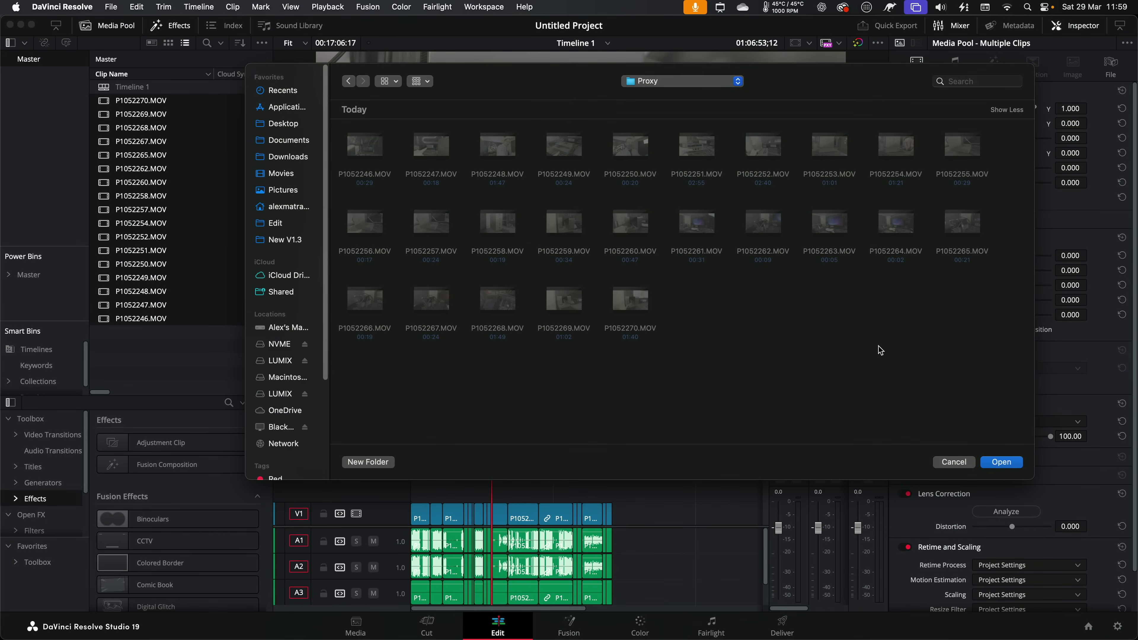
pyautogui.click(1003, 463)
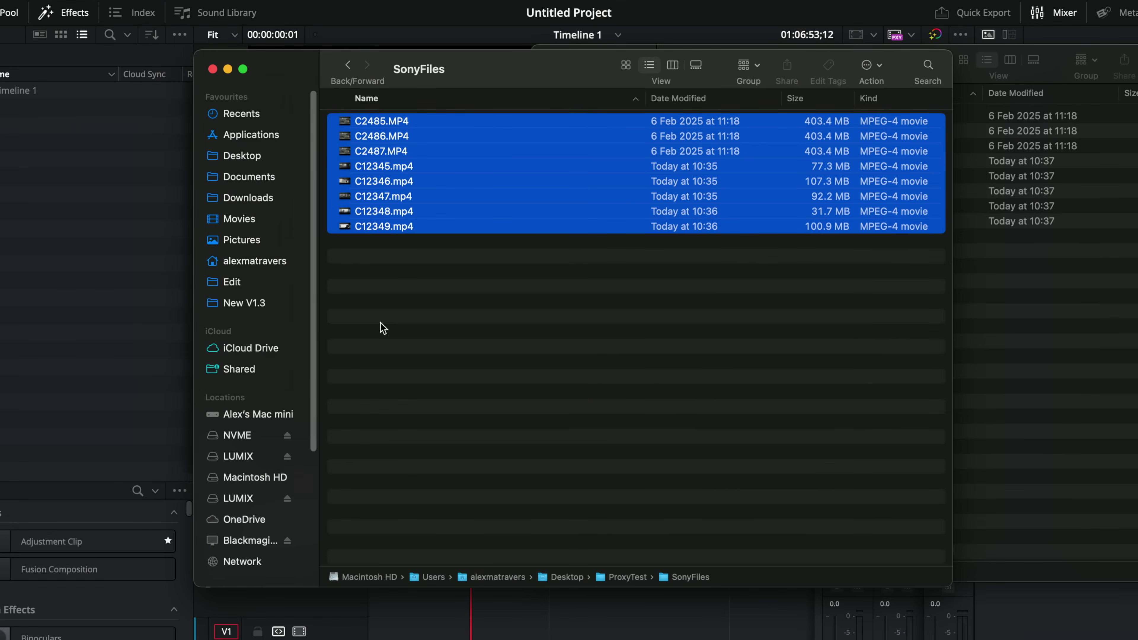
# Deselect the eight Sony clips in the SonyFiles folder
pyautogui.click(381, 328)
# Create a new folder named Proxy inside SonyFiles and open it
pyautogui.rightClick(378, 269)
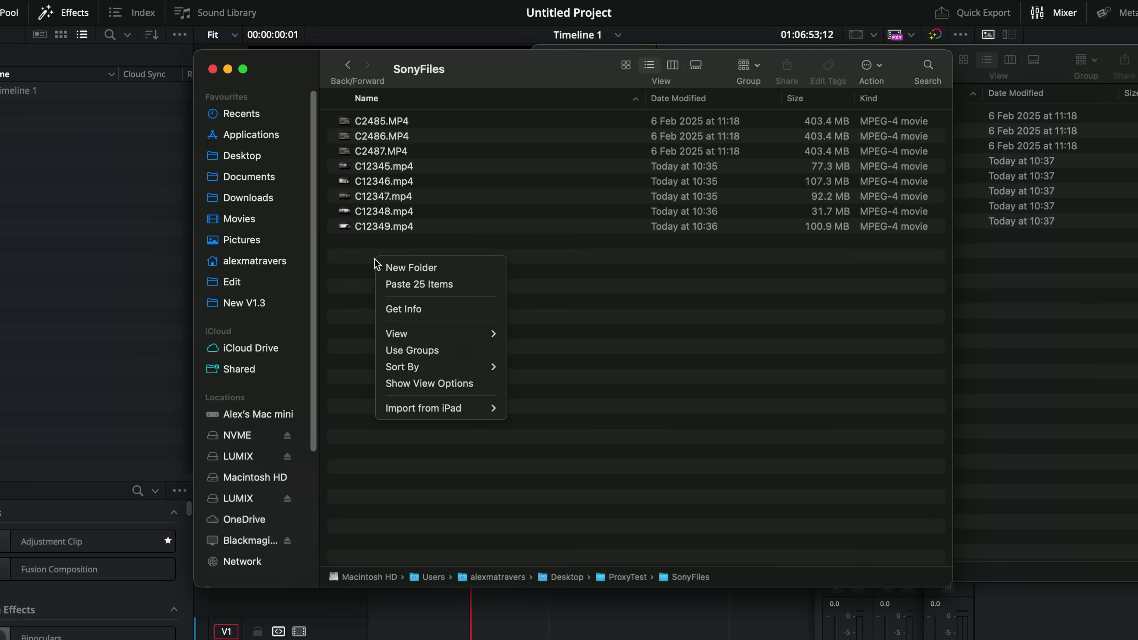
pyautogui.click(426, 267)
pyautogui.write('Proxy')
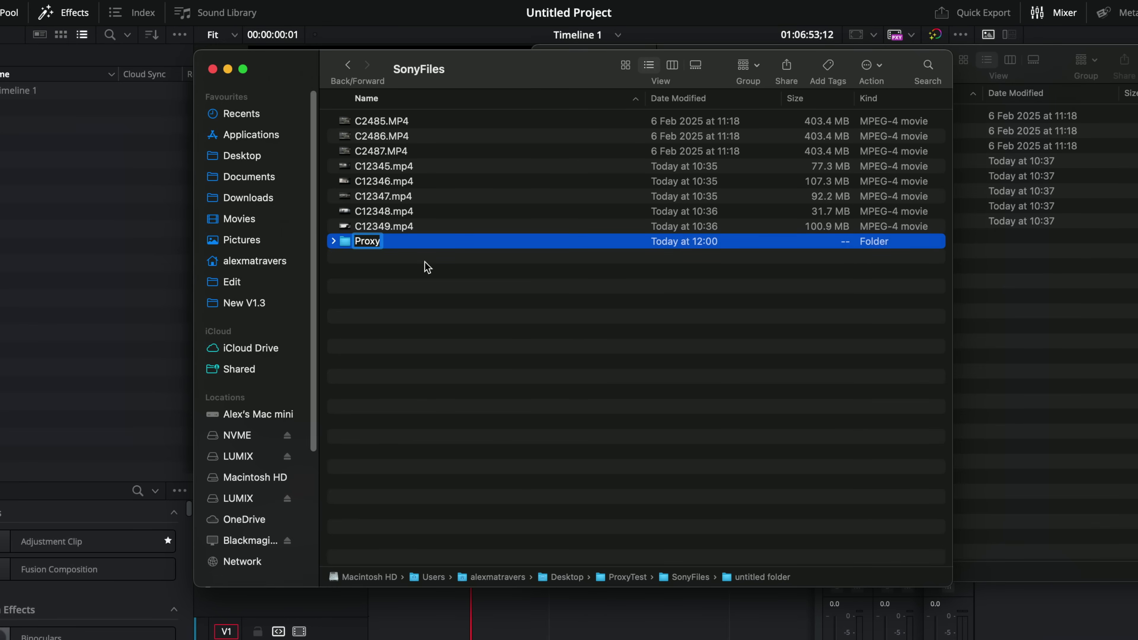
pyautogui.press('Return')
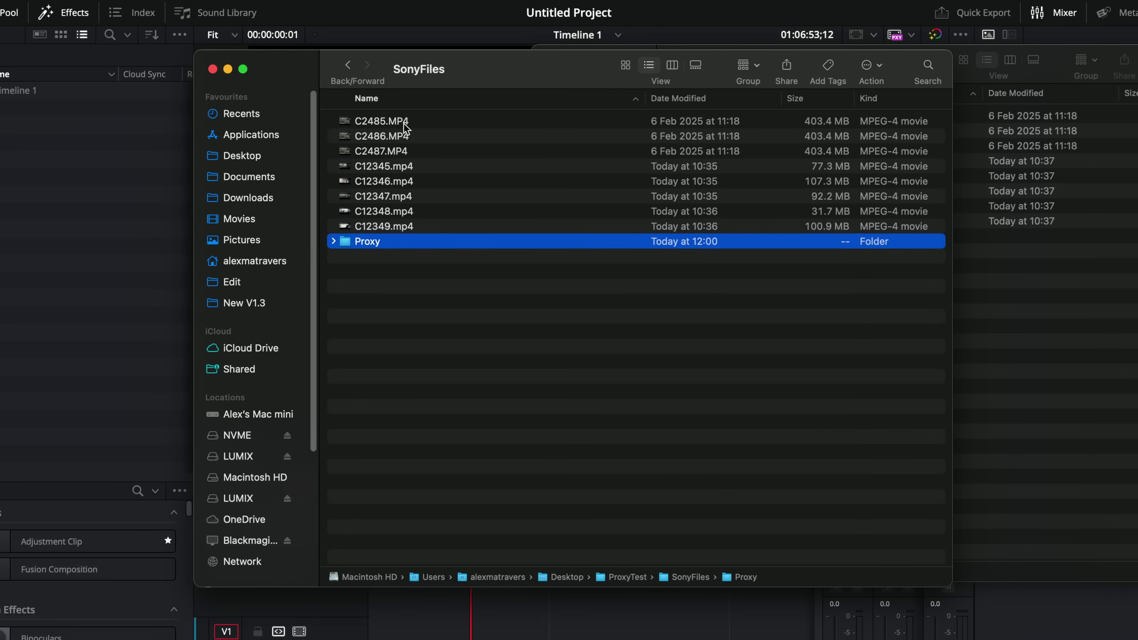
pyautogui.doubleClick(364, 242)
# Copy the eight Sony proxy clips from the Proxies window into Proxy, then return to SonyFiles
pyautogui.click(1004, 280)
pyautogui.moveTo(759, 302); pyautogui.dragTo(753, 112)
pyautogui.moveTo(728, 163); pyautogui.dragTo(414, 168)
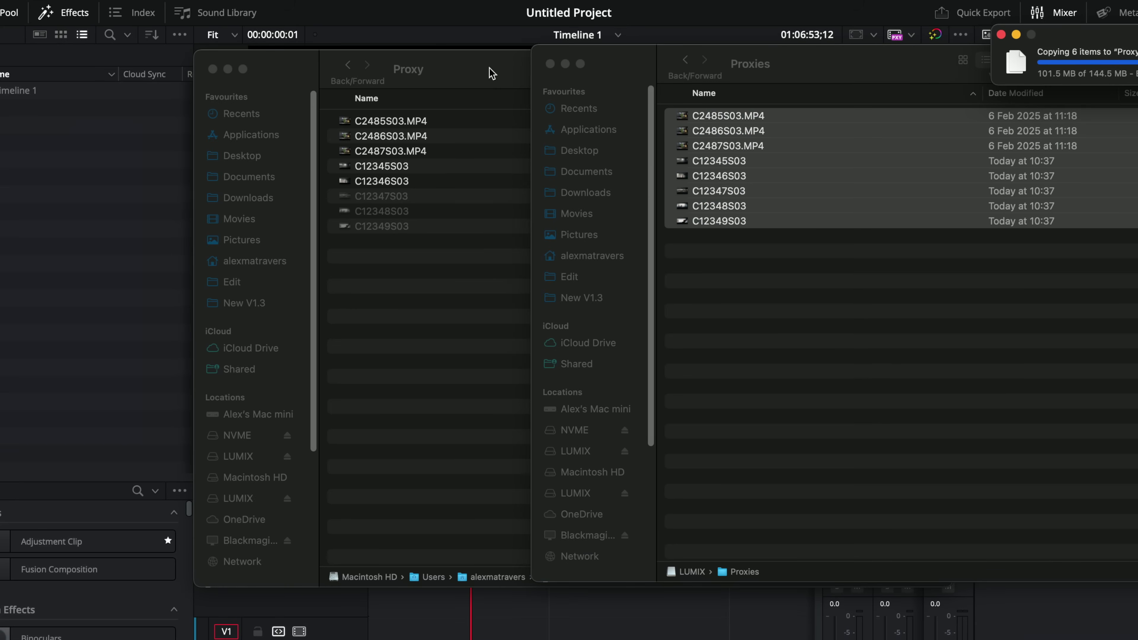
pyautogui.click(735, 127)
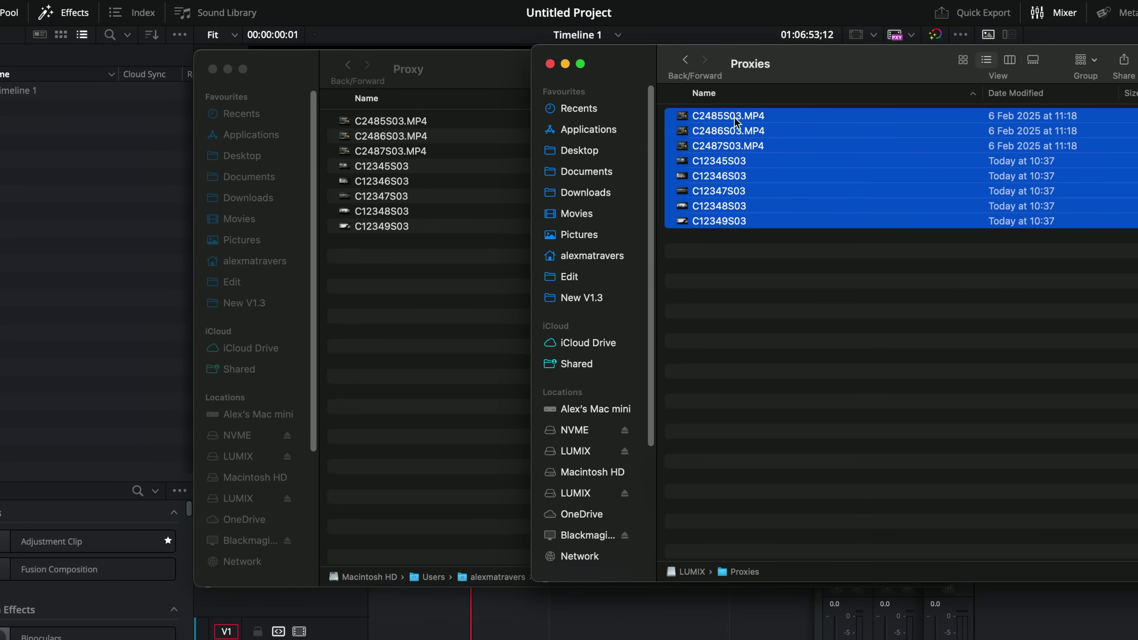
pyautogui.click(448, 74)
pyautogui.click(349, 67)
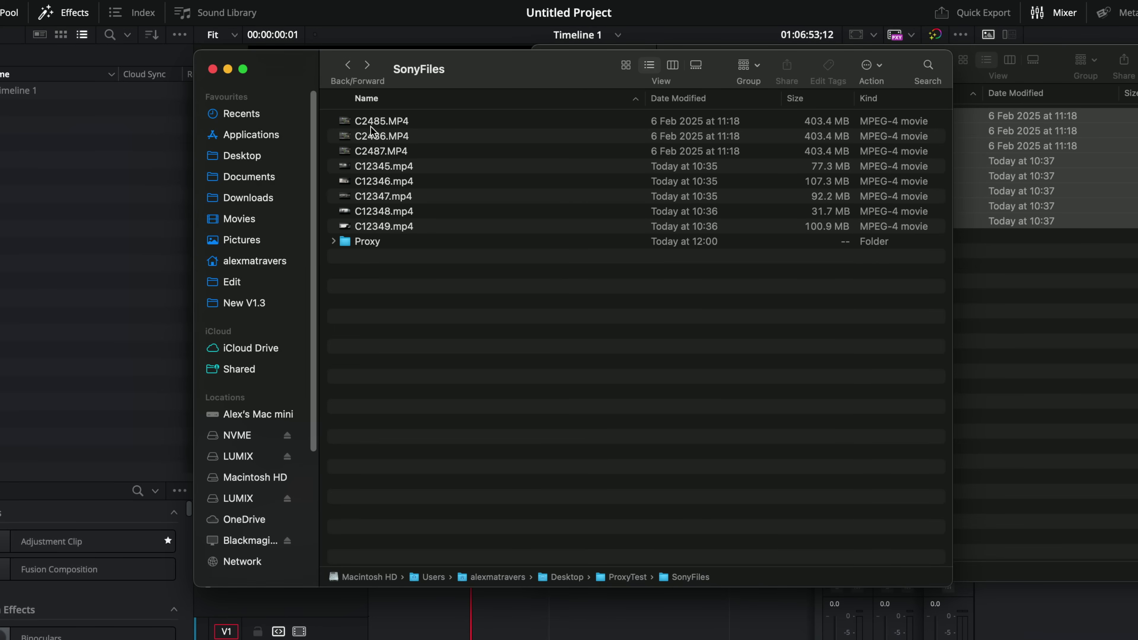
# Import the eight Sony MP4 clips from the SonyFiles folder into the Media Pool
pyautogui.click(362, 125)
pyautogui.moveTo(464, 77); pyautogui.dragTo(606, 199)
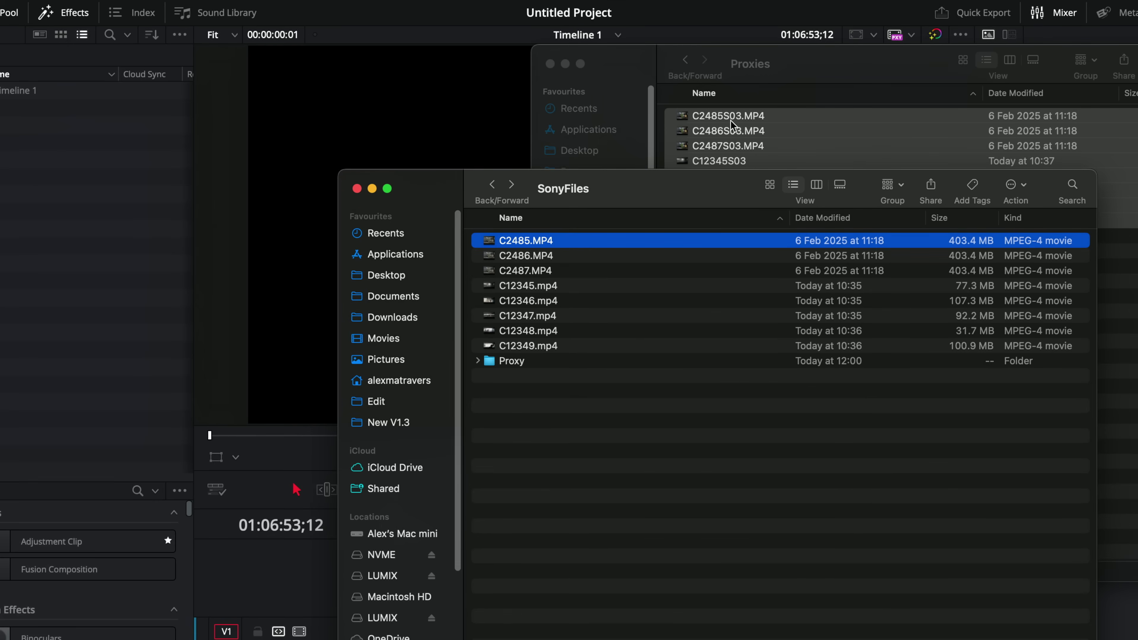
pyautogui.moveTo(639, 193); pyautogui.dragTo(502, 102)
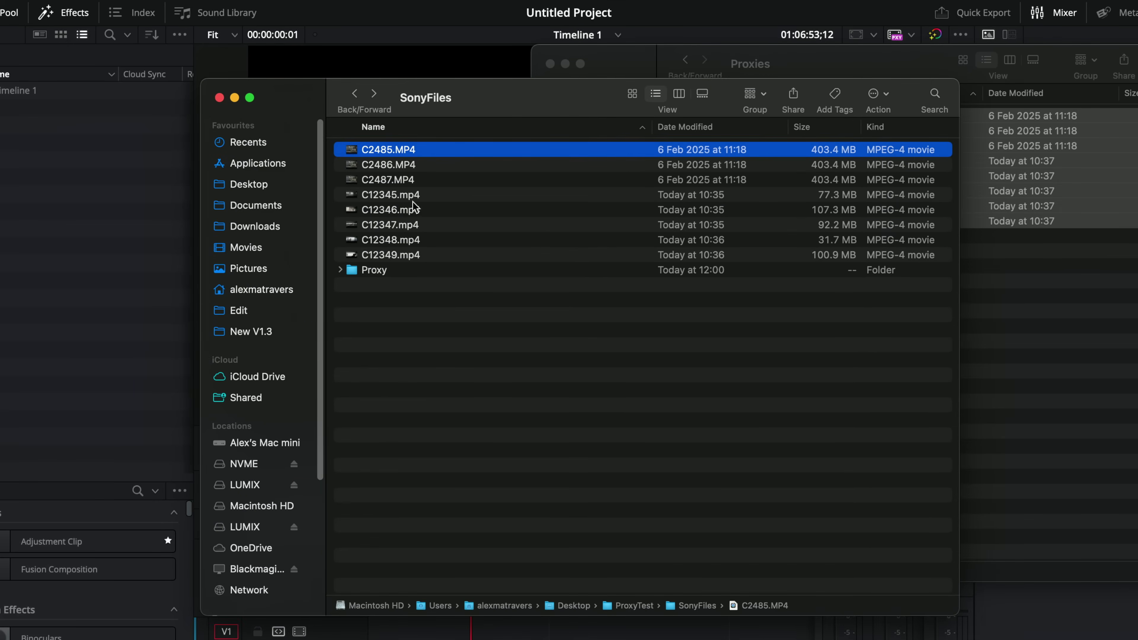
pyautogui.keyDown('shift'); pyautogui.click(400, 256); pyautogui.keyUp('shift')
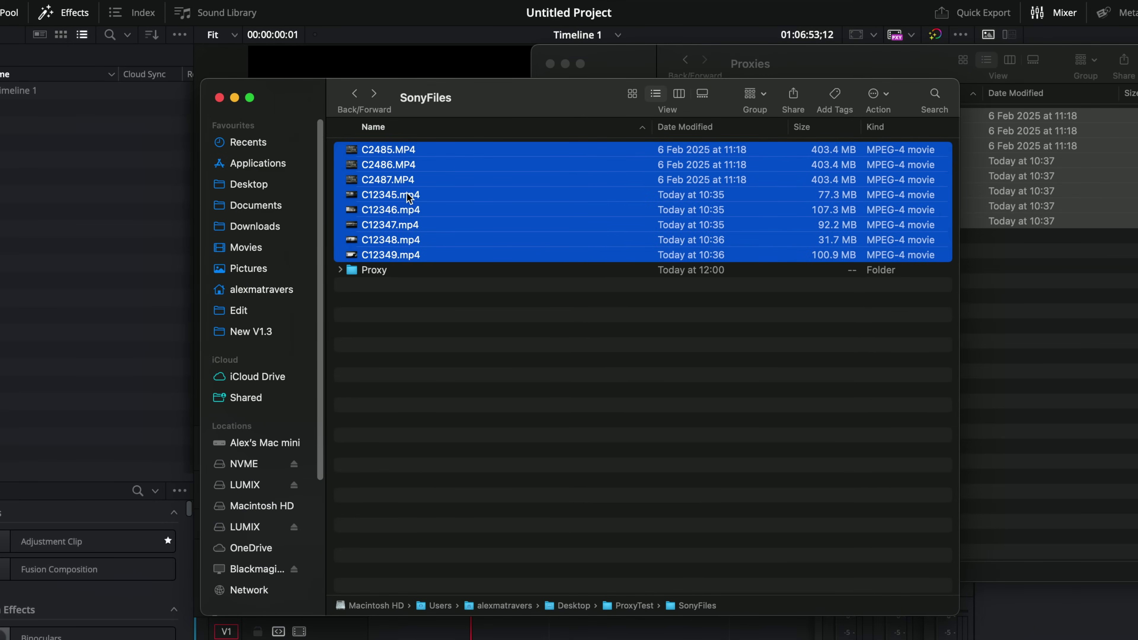
pyautogui.moveTo(413, 190); pyautogui.dragTo(76, 181)
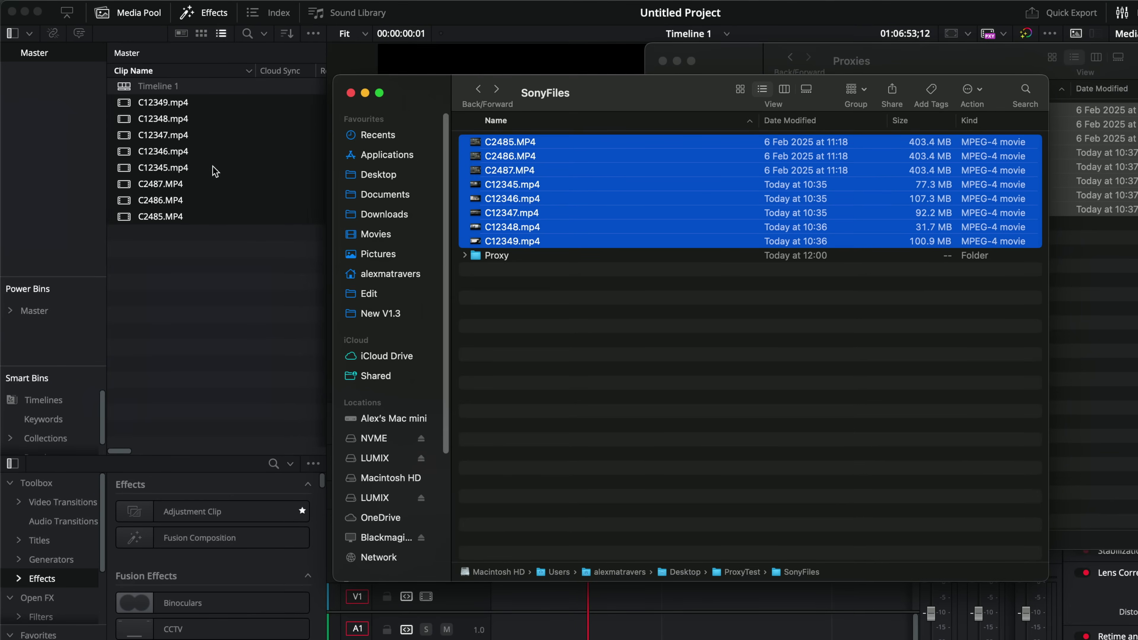
# Relink the imported Sony clips to their proxy media in the SonyFiles Proxy folder
pyautogui.rightClick(169, 149)
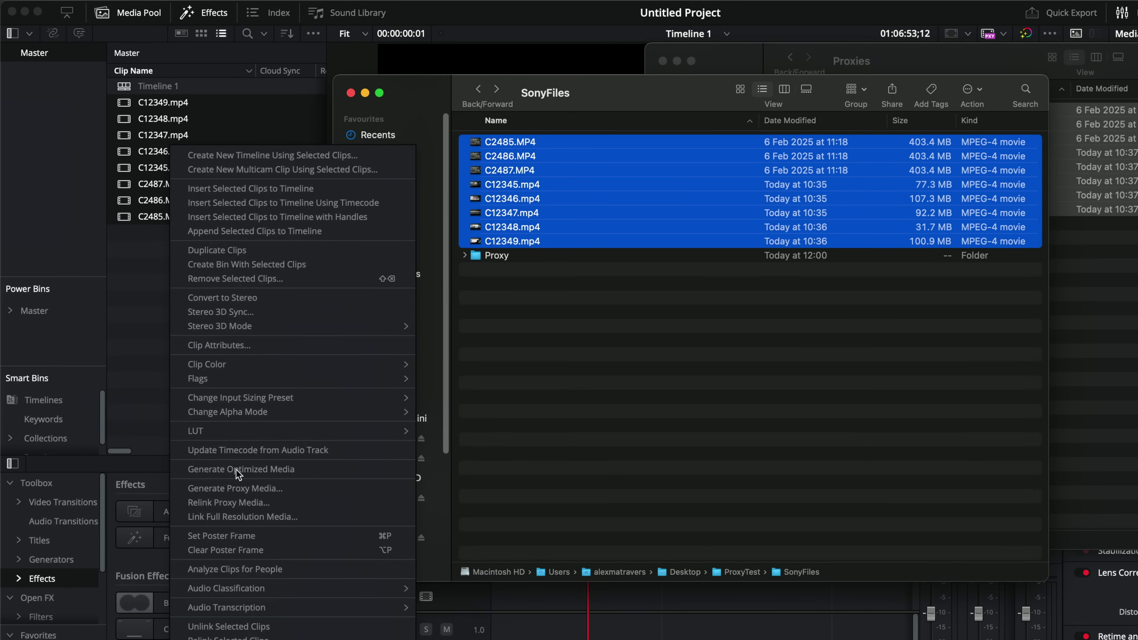
pyautogui.click(230, 503)
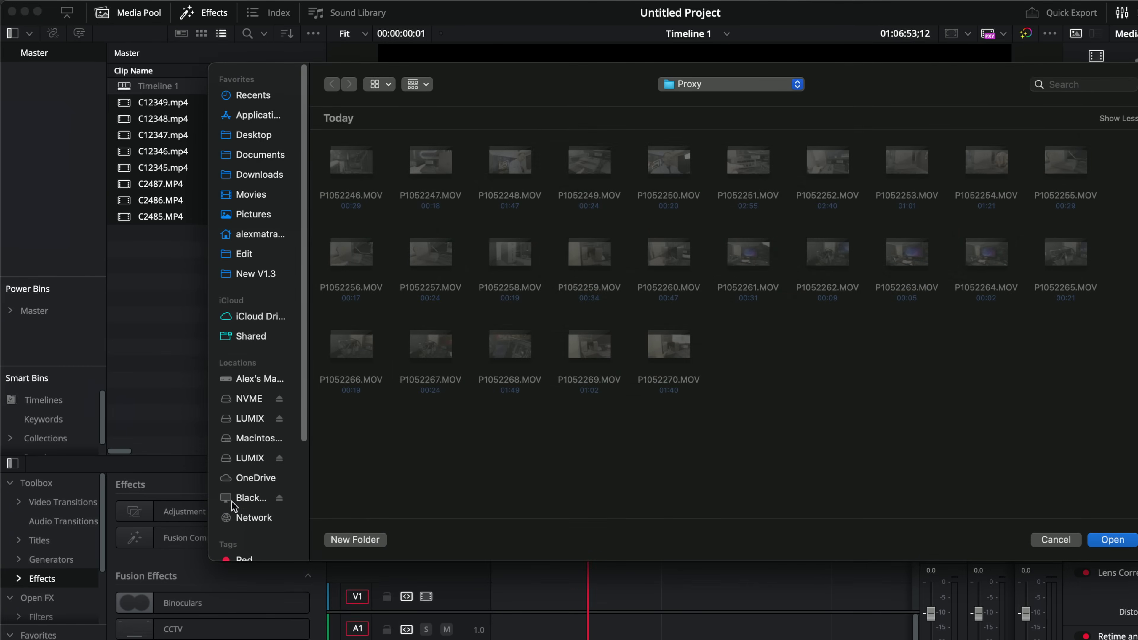
pyautogui.click(745, 89)
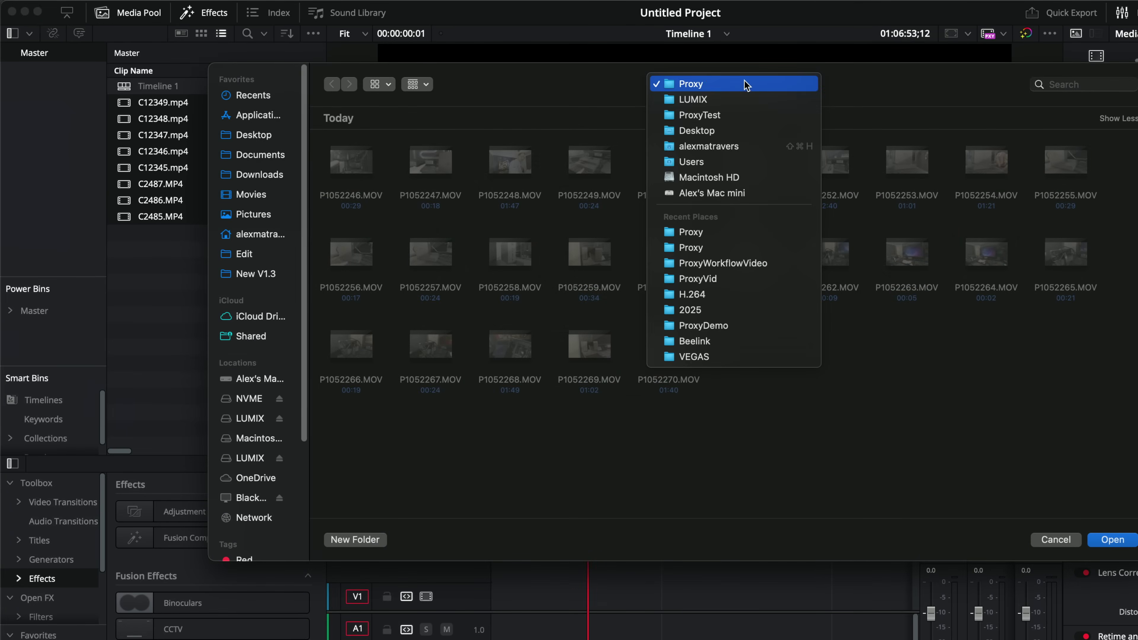
pyautogui.click(711, 104)
pyautogui.doubleClick(756, 162)
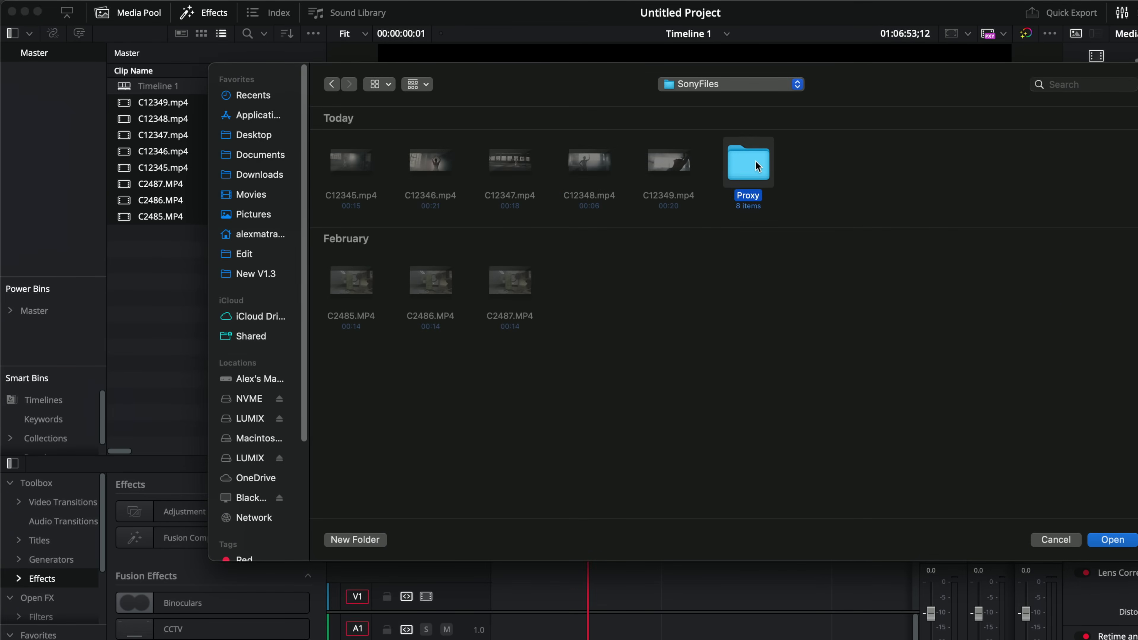
pyautogui.click(1113, 540)
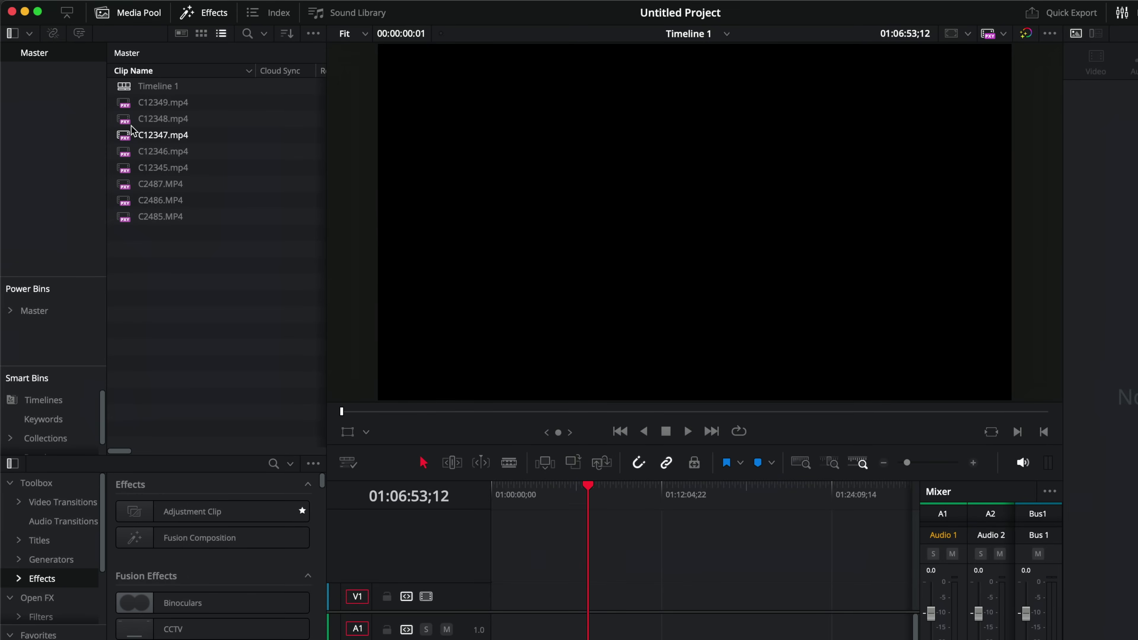
# Set the proxy playback mode to Prefer Proxies
pyautogui.click(160, 200)
pyautogui.click(145, 235)
pyautogui.click(1003, 34)
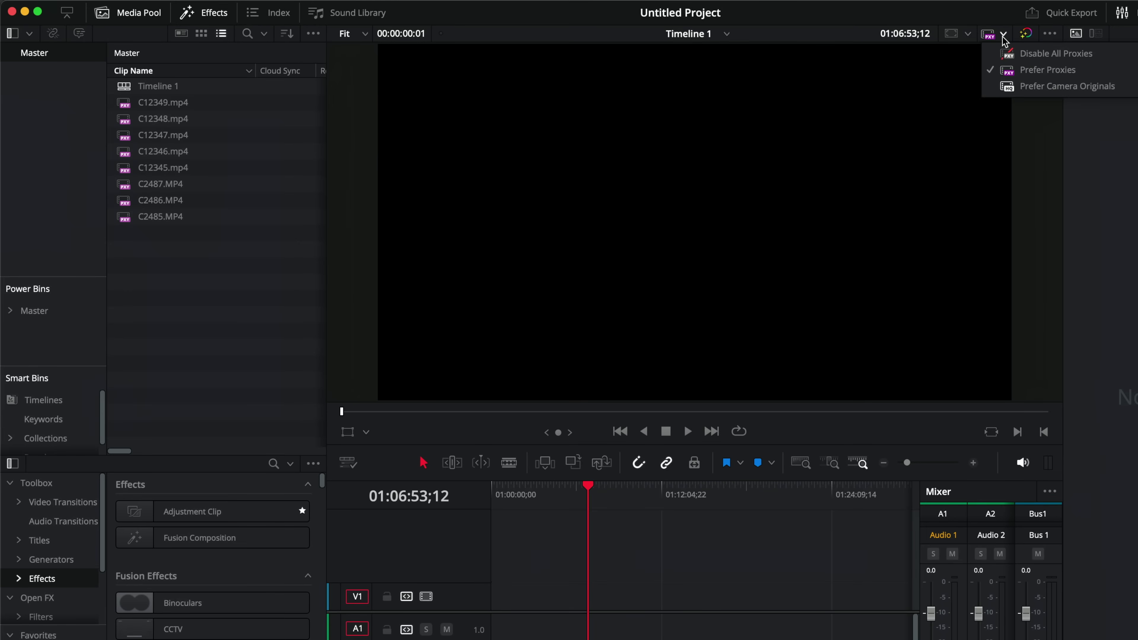
pyautogui.click(1049, 77)
# Place the Sony clips end to end at the start of Timeline 1 and zoom in on them
pyautogui.moveTo(186, 311); pyautogui.dragTo(517, 595)
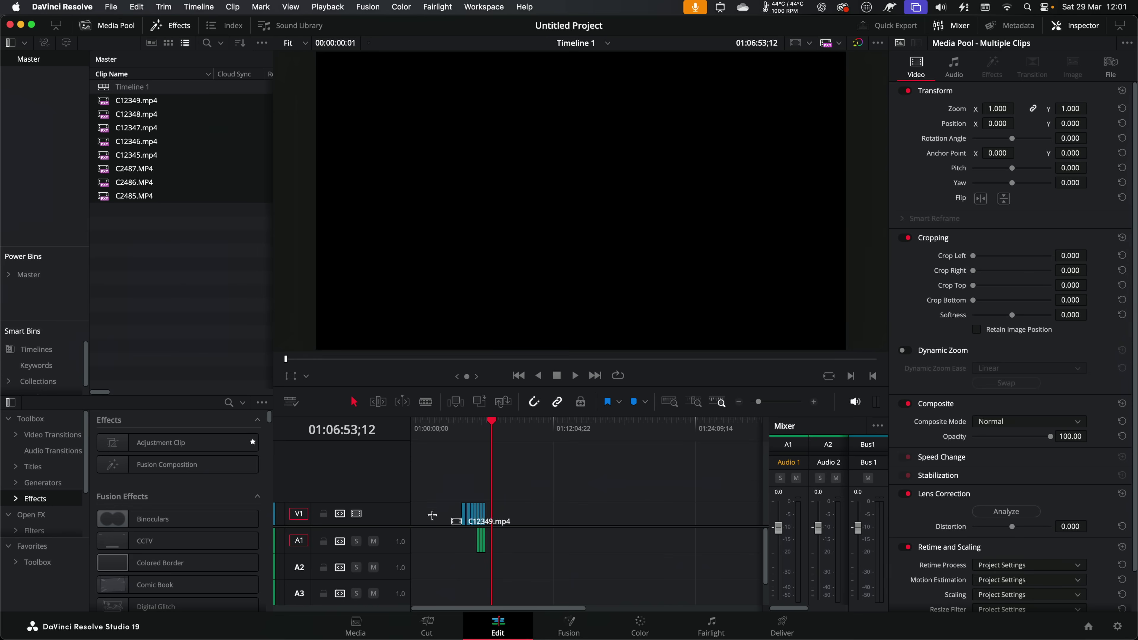
pyautogui.moveTo(431, 515); pyautogui.dragTo(419, 515)
pyautogui.click(425, 430)
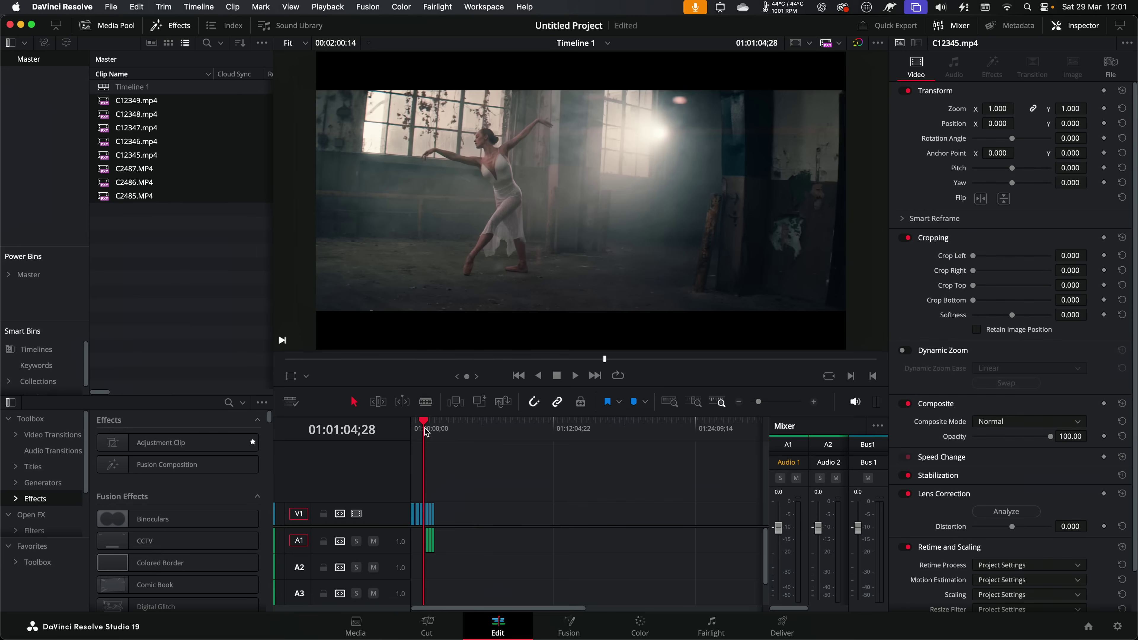
pyautogui.click(813, 402)
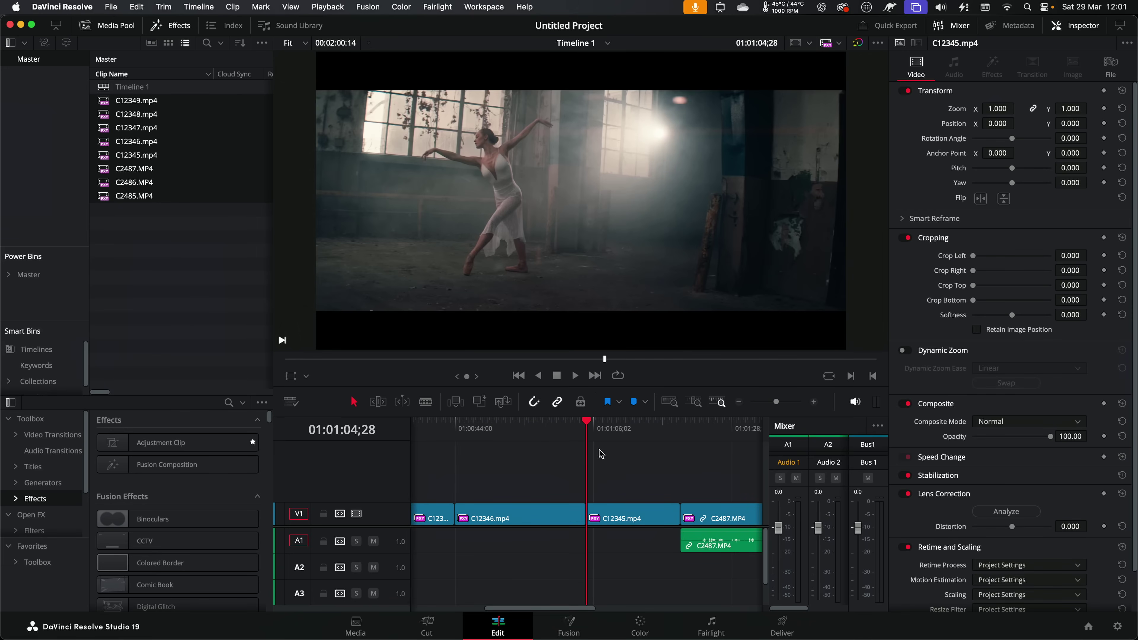